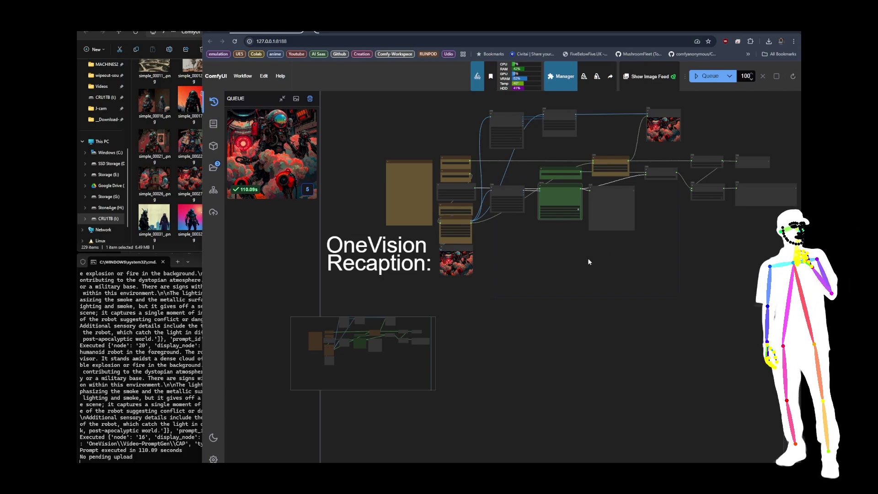
# Step: Inspect the Project Name and Image Directory (PATH) nodes of the OneVision Recaption workflow
pyautogui.scroll(2, 589, 262)
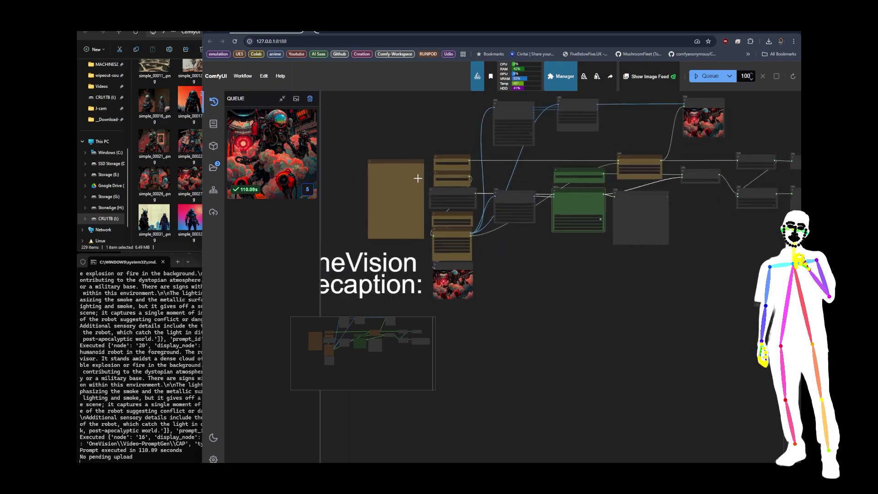
pyautogui.scroll(7, 418, 130)
pyautogui.click(478, 125)
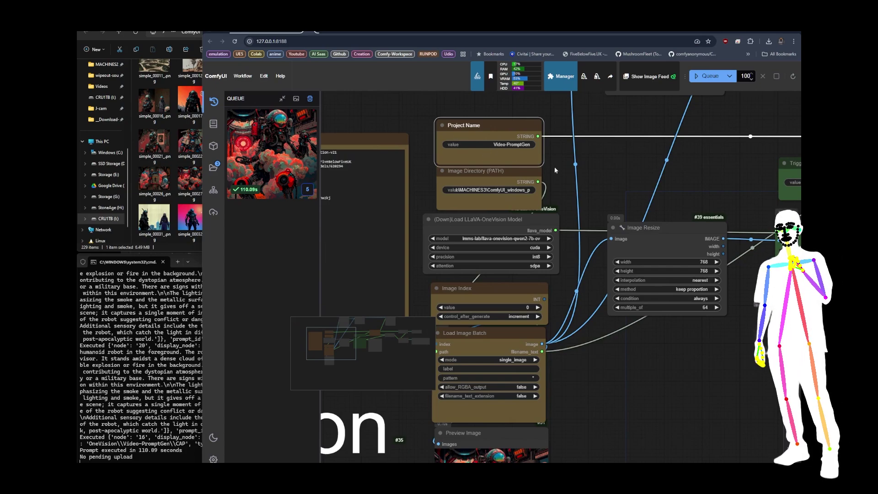
pyautogui.click(474, 180)
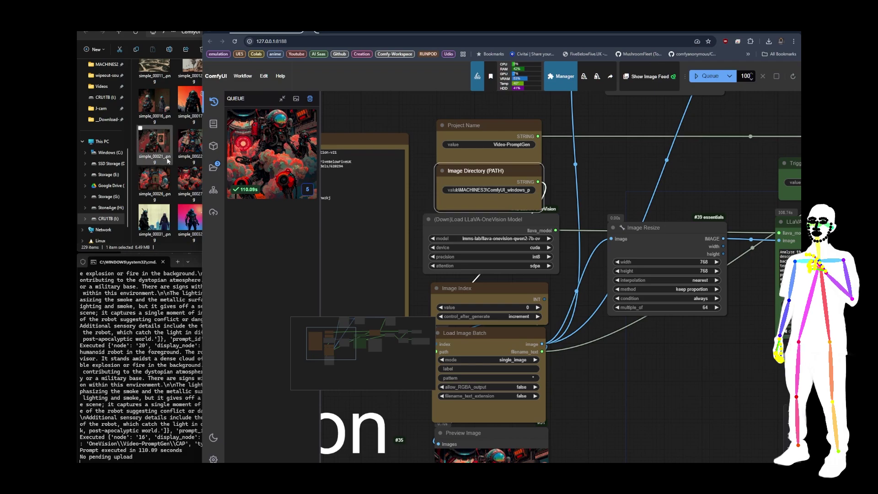
# Step: Switch to File Explorer, preview several source images in the 4K folder, and return to the ComfyUI workflow
pyautogui.click(154, 142)
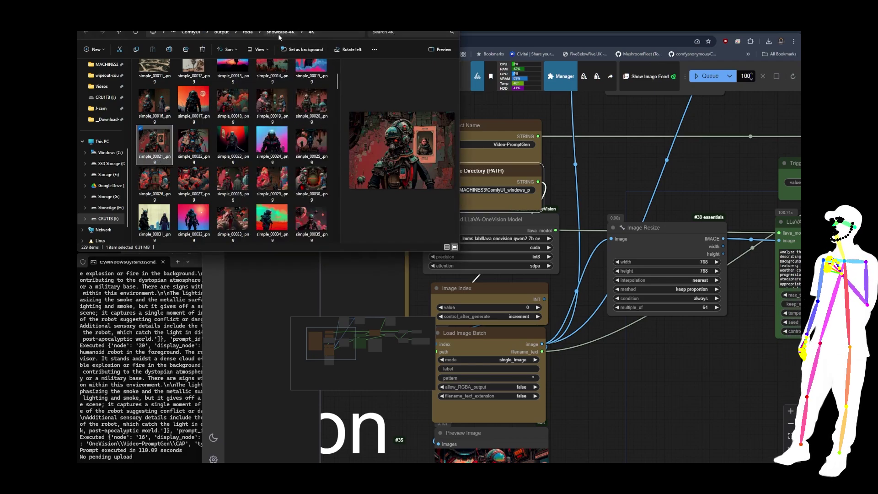
pyautogui.click(271, 189)
pyautogui.click(270, 222)
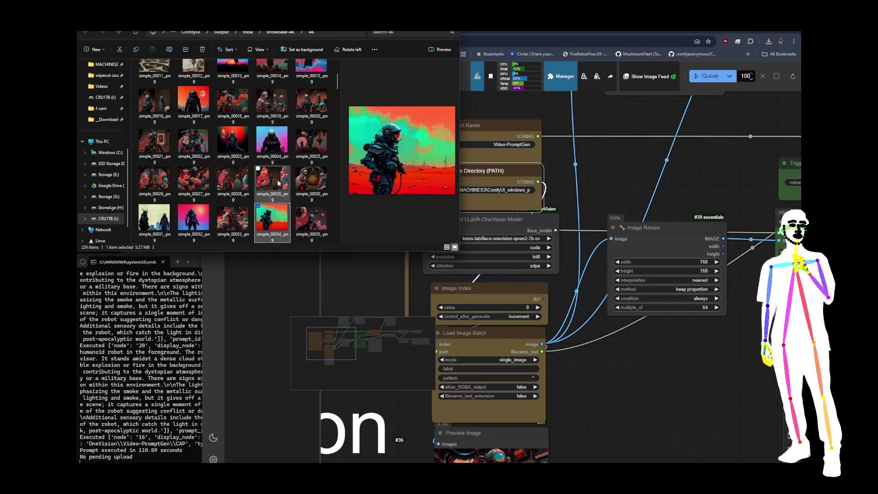
pyautogui.click(236, 185)
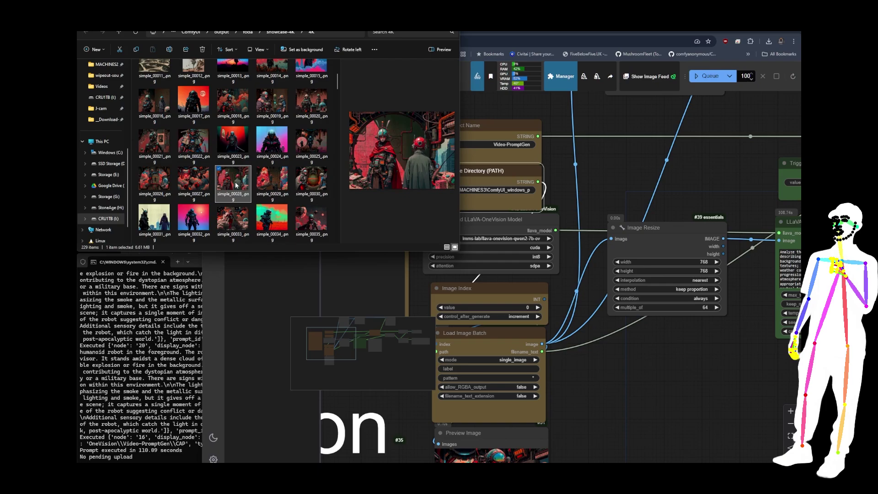
pyautogui.click(570, 171)
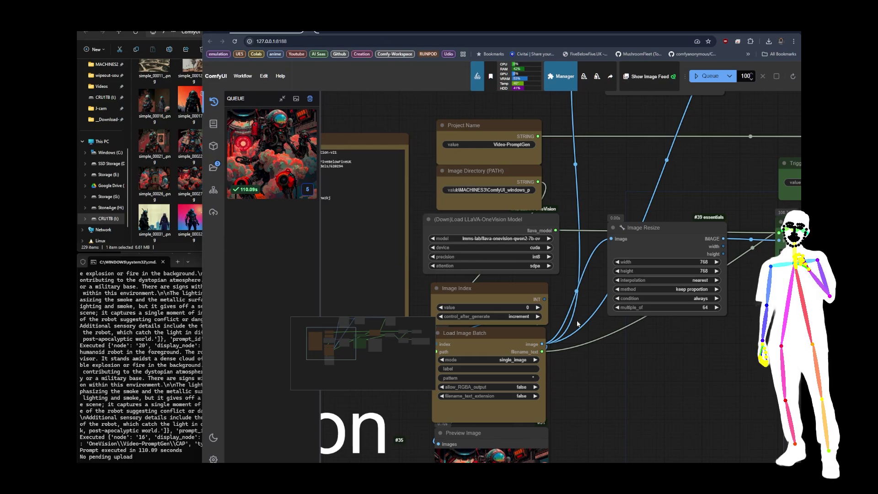
# Step: Check the Image Index node and widen the Image Directory (PATH) node to show more of its path
pyautogui.scroll(-3, 577, 324)
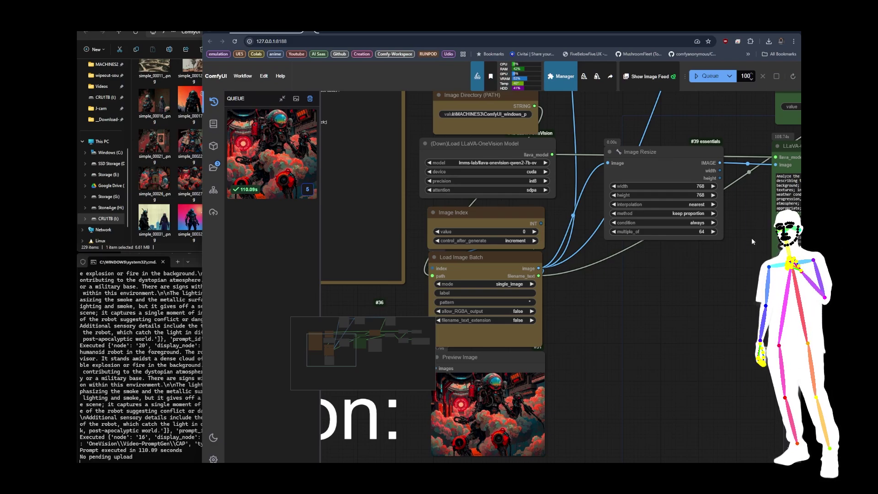
pyautogui.moveTo(611, 278); pyautogui.dragTo(653, 252)
pyautogui.click(539, 190)
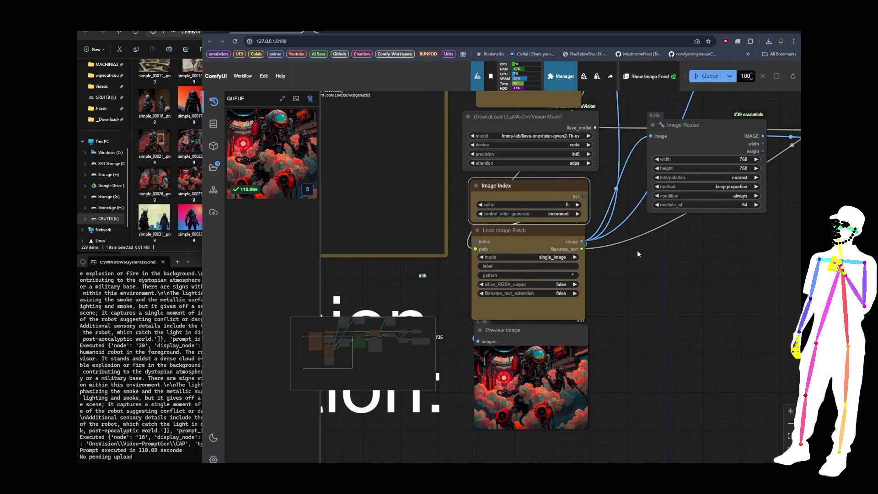
pyautogui.scroll(3, 638, 250)
pyautogui.click(525, 193)
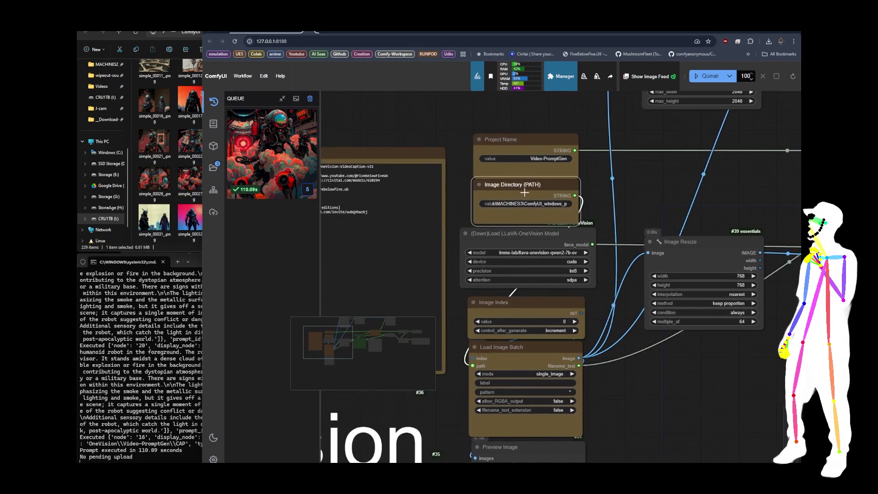
pyautogui.moveTo(579, 224); pyautogui.dragTo(634, 223)
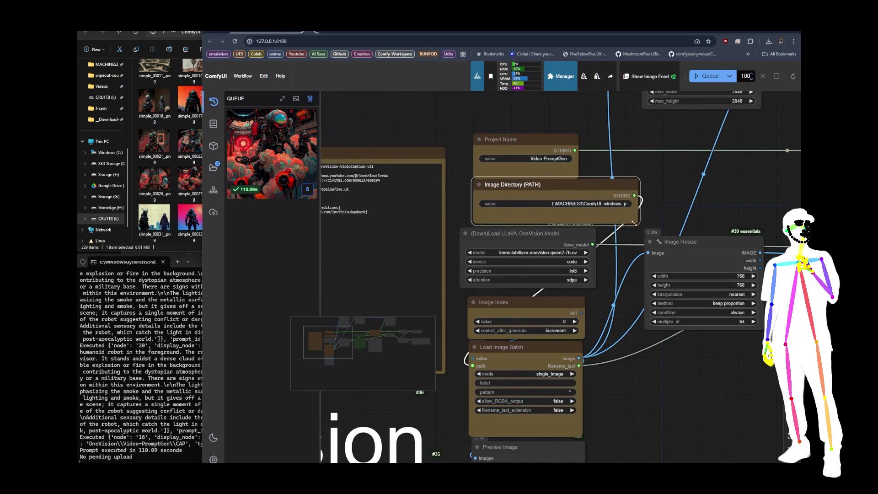
# Step: Show the 4K image folder's full path in File Explorer, move its window fully into view, and return to ComfyUI
pyautogui.scroll(-3, 618, 213)
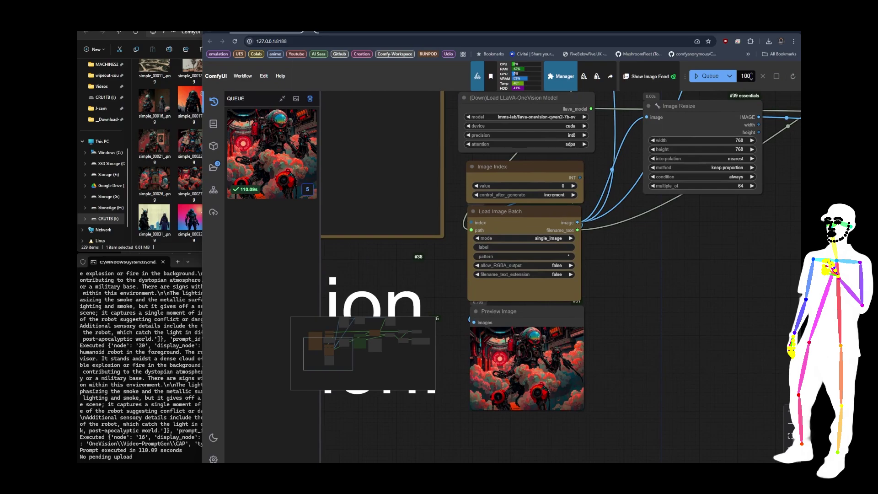
pyautogui.hotkey('alt', 'Tab')
pyautogui.click(339, 32)
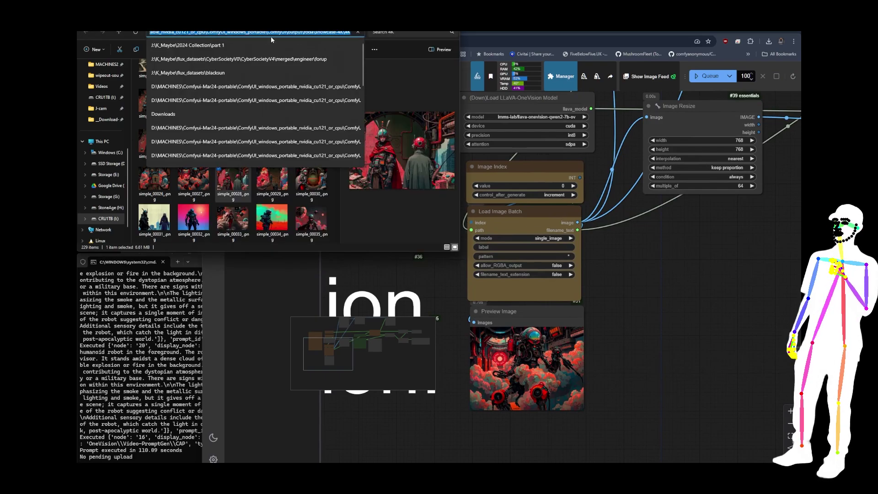
pyautogui.moveTo(353, 38); pyautogui.dragTo(350, 92)
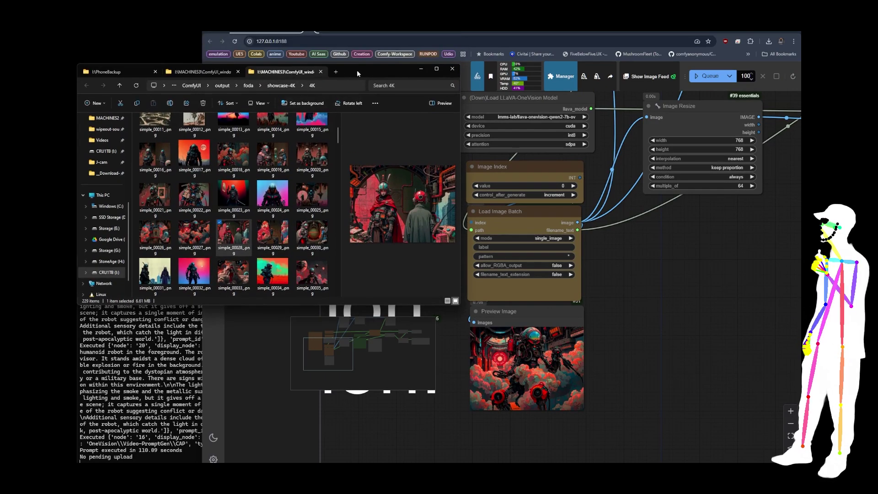
pyautogui.click(333, 85)
pyautogui.click(405, 131)
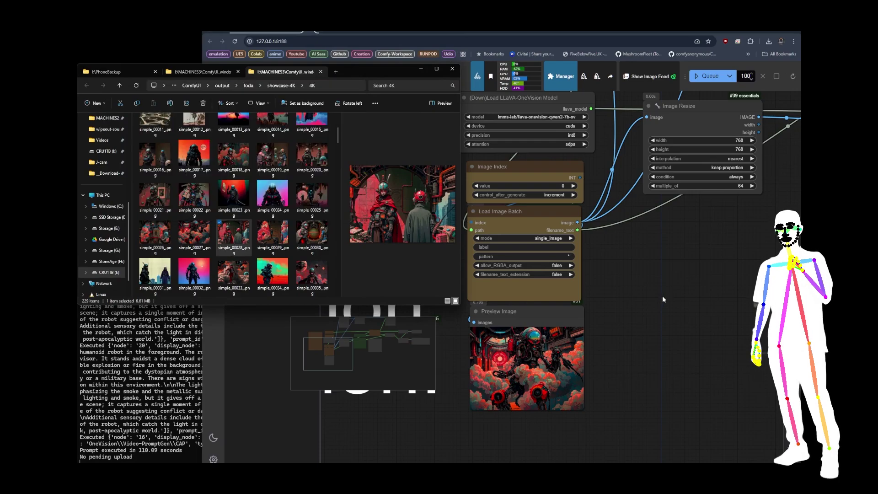
pyautogui.click(639, 292)
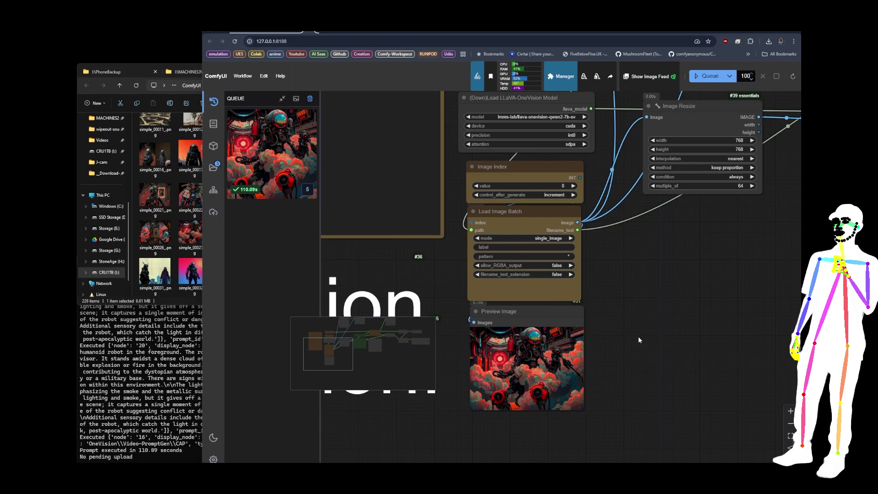
# Step: Review the image loading nodes, from Project Name and Image Index to Load Image Batch and its preview
pyautogui.scroll(-3, 638, 337)
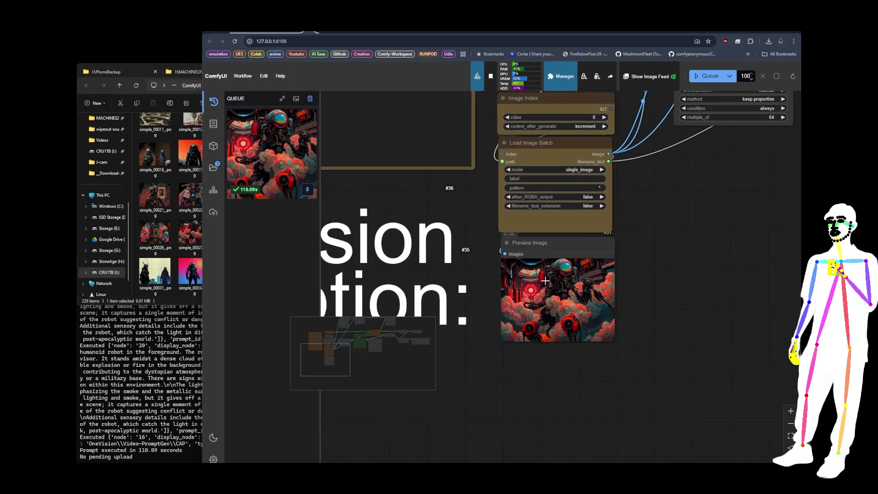
pyautogui.scroll(4, 545, 278)
pyautogui.scroll(-5, 558, 284)
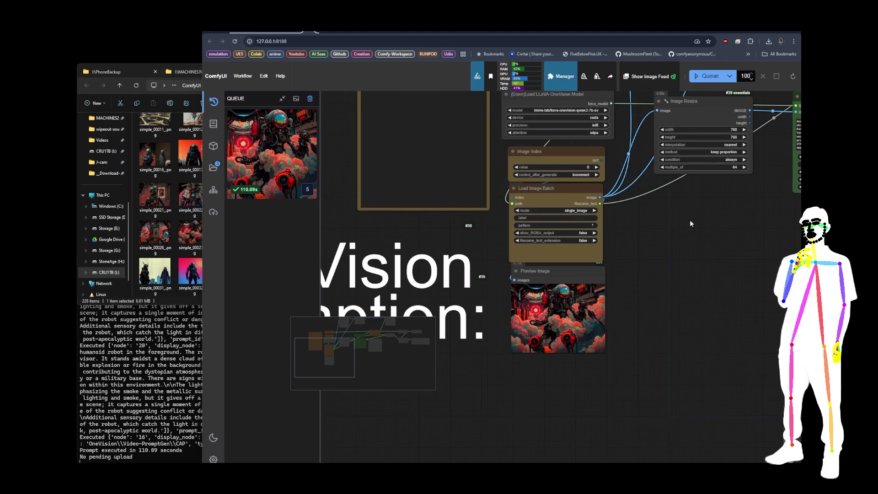
pyautogui.scroll(4, 690, 223)
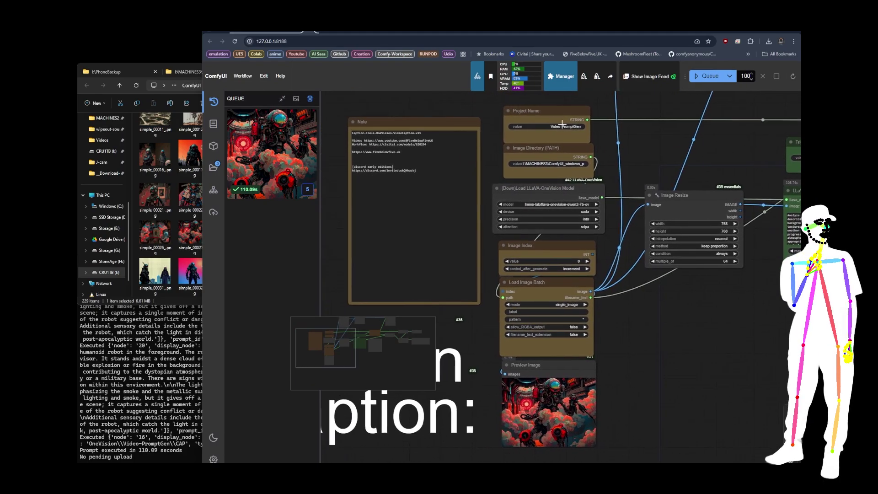
pyautogui.hscroll(5, 663, 323)
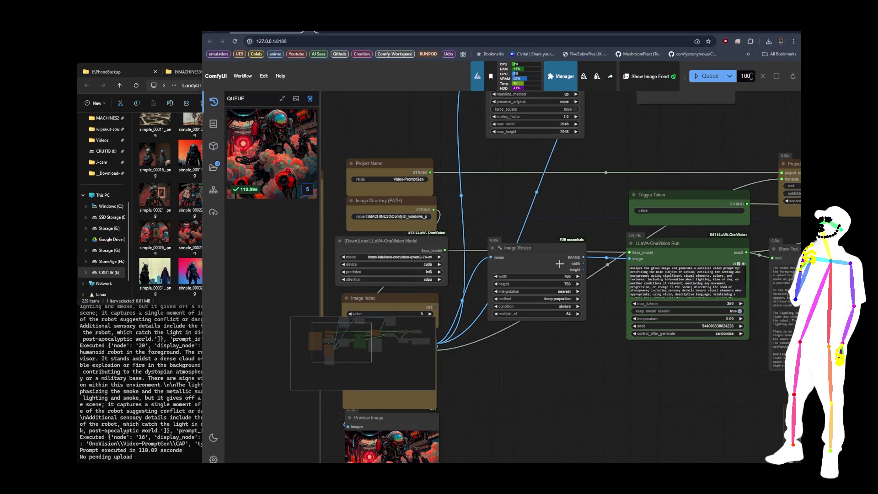
pyautogui.scroll(3, 565, 270)
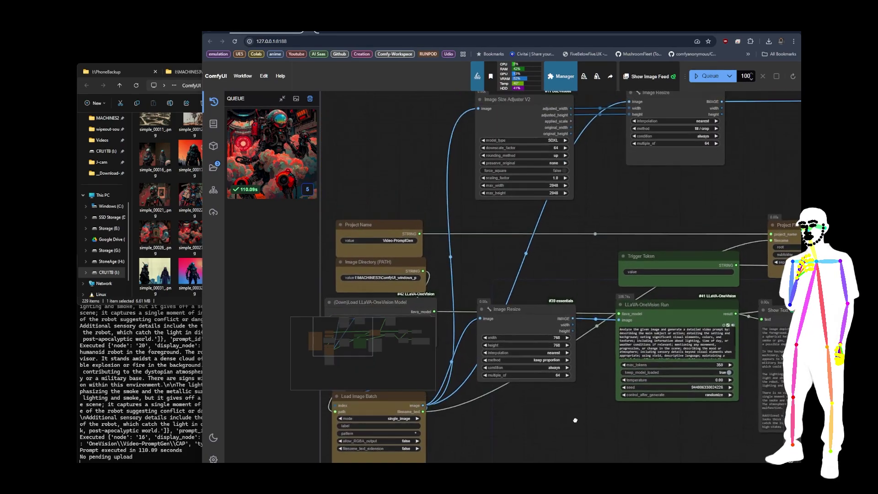
pyautogui.scroll(-4, 582, 421)
# Step: Examine the LLaVA-OneVision Run node, its Image Resize input and the branch leading to Save Image
pyautogui.click(677, 223)
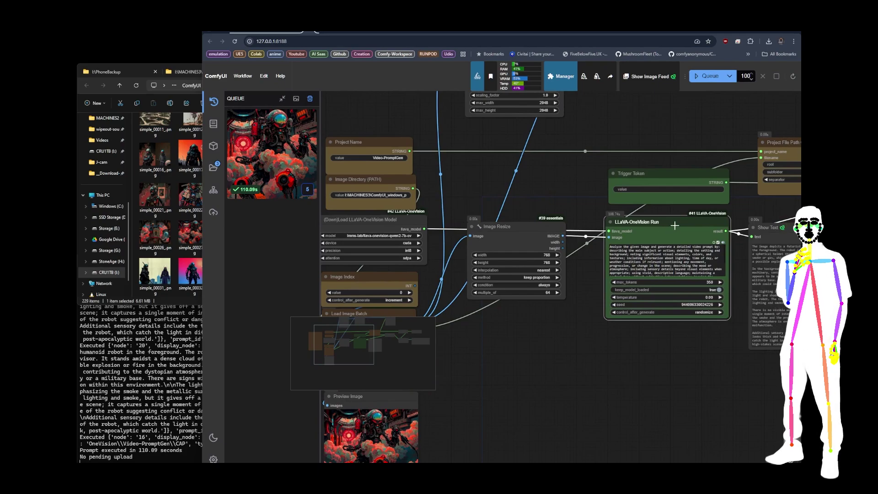
pyautogui.click(510, 227)
pyautogui.scroll(6, 573, 188)
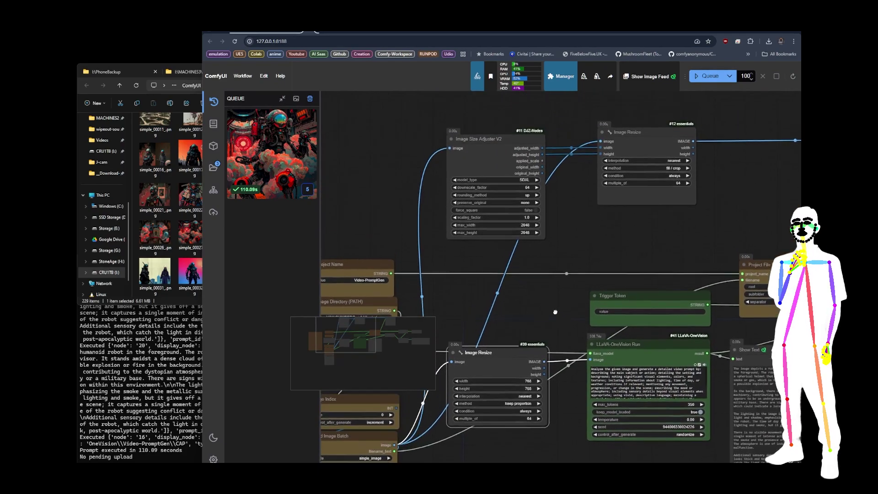
pyautogui.moveTo(592, 256); pyautogui.dragTo(411, 259)
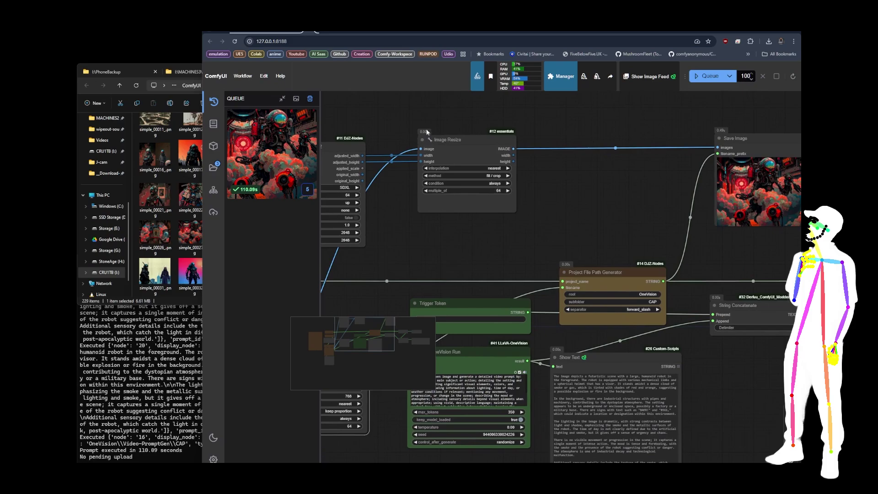
pyautogui.moveTo(607, 223); pyautogui.dragTo(729, 208)
# Step: Set max_width and max_height to 4096 in the Image Size Adjuster V2 node
pyautogui.click(427, 129)
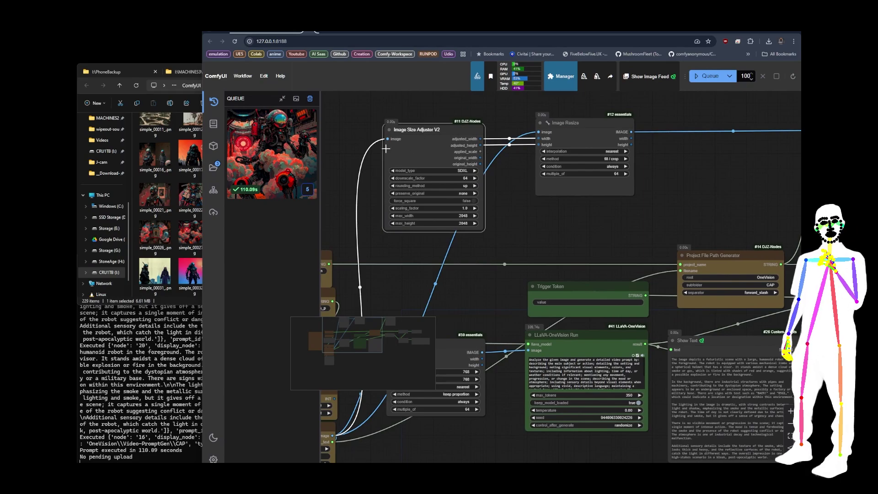
pyautogui.scroll(6, 386, 149)
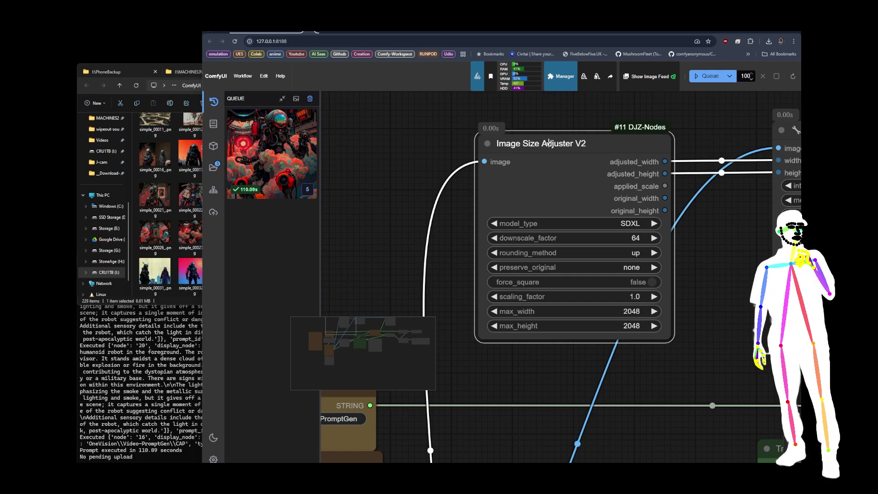
pyautogui.click(633, 312)
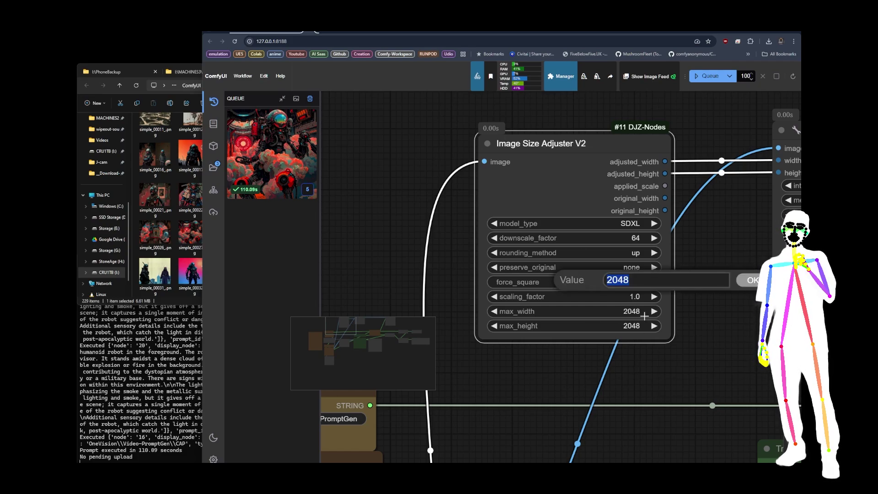
pyautogui.write('4096')
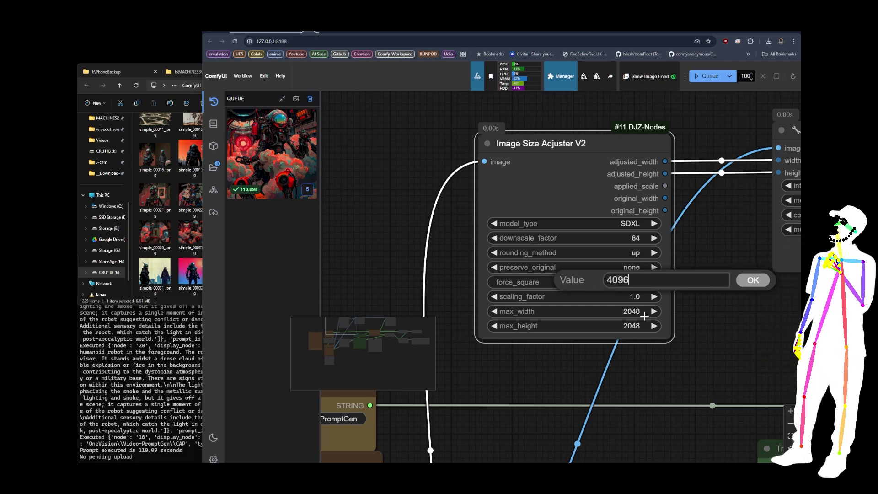
pyautogui.press('Return')
pyautogui.click(629, 323)
pyautogui.write('4096')
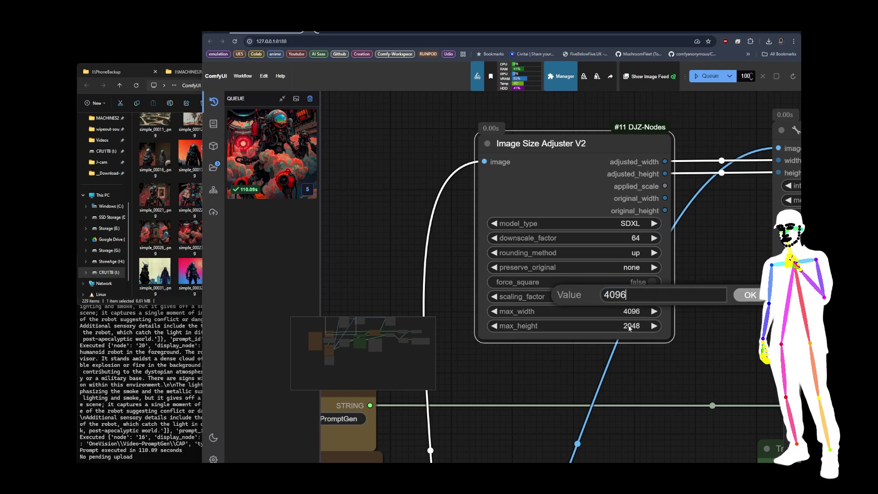
pyautogui.press('Return')
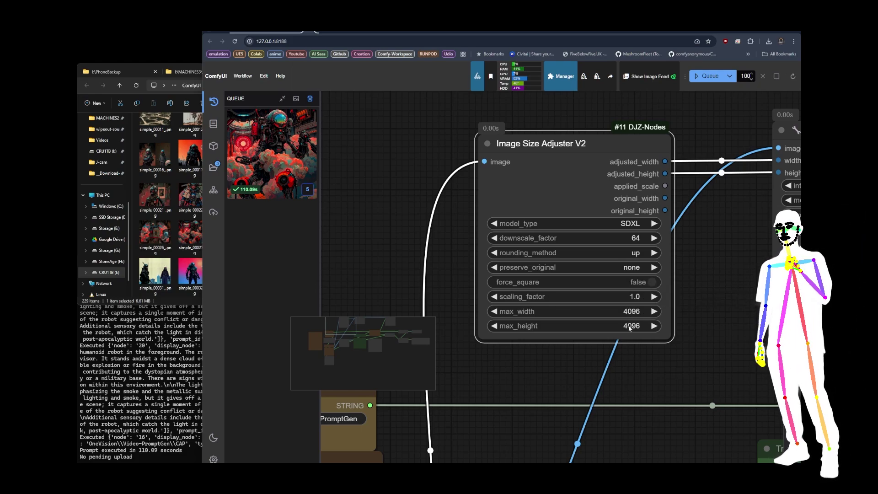
pyautogui.click(569, 366)
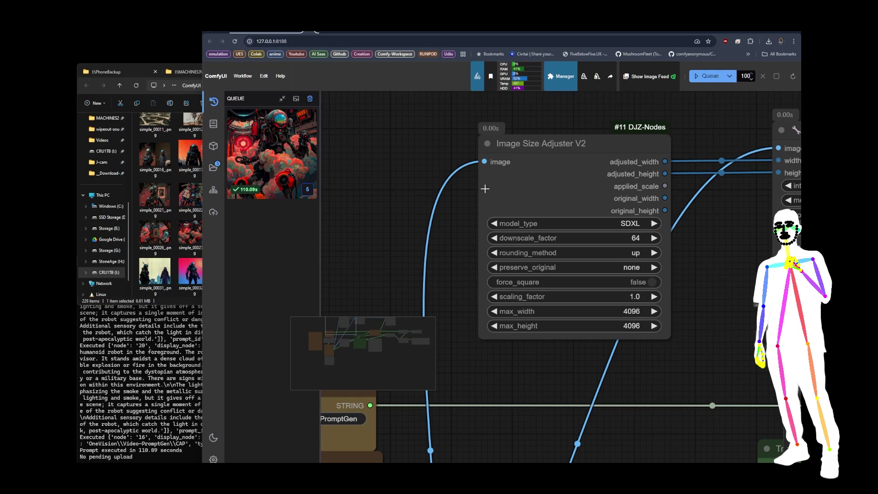
# Step: Inspect the Save Image node and the Show Text node holding the caption file's output path
pyautogui.scroll(-5, 370, 221)
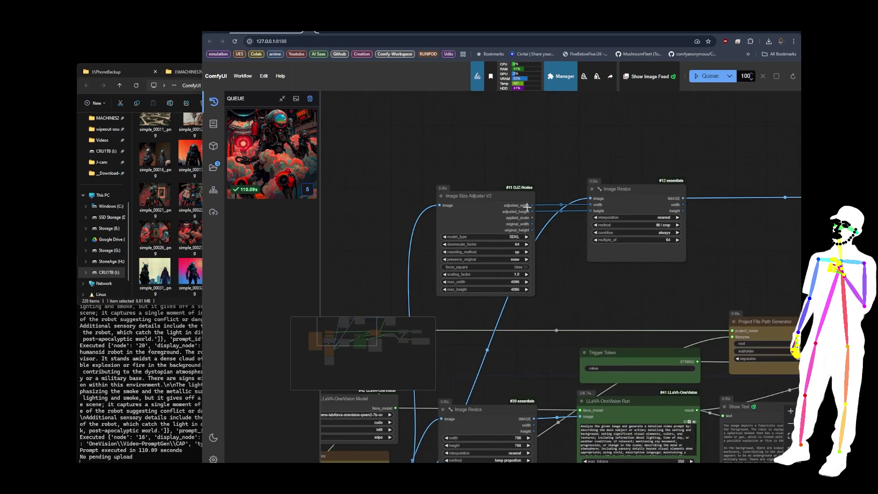
pyautogui.moveTo(660, 288); pyautogui.dragTo(443, 274)
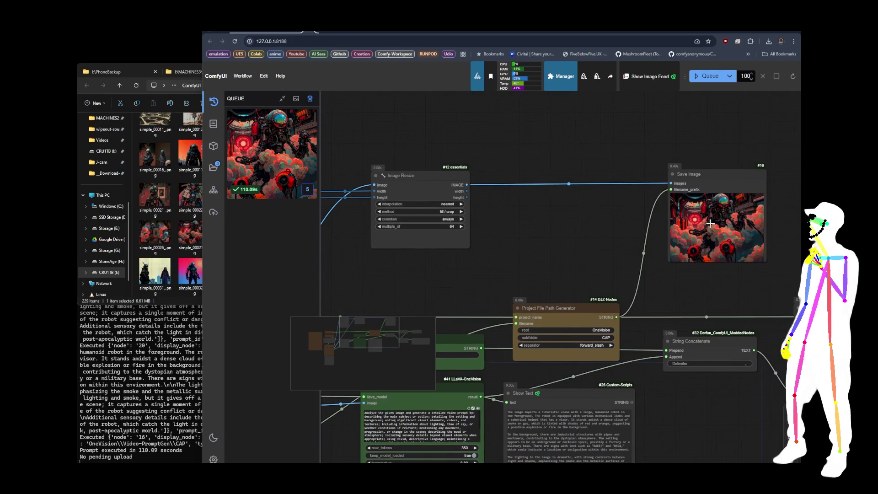
pyautogui.click(719, 182)
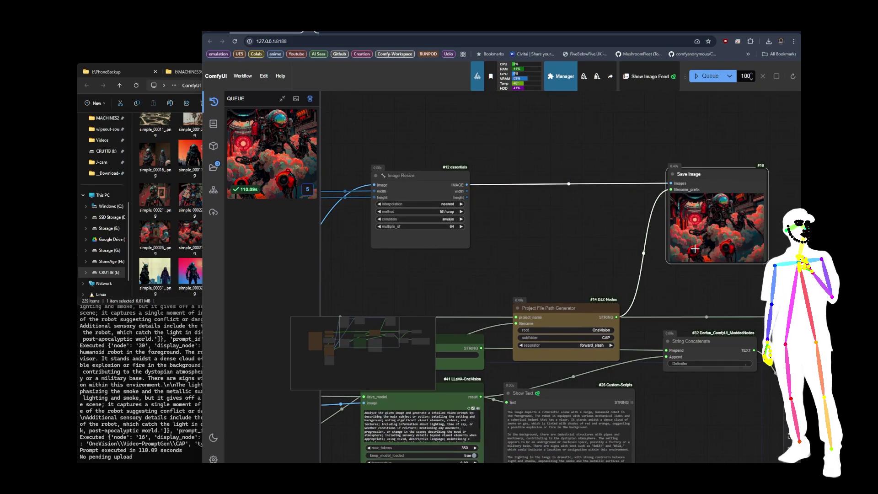
pyautogui.moveTo(740, 297); pyautogui.dragTo(377, 180)
pyautogui.click(611, 197)
pyautogui.scroll(5, 627, 197)
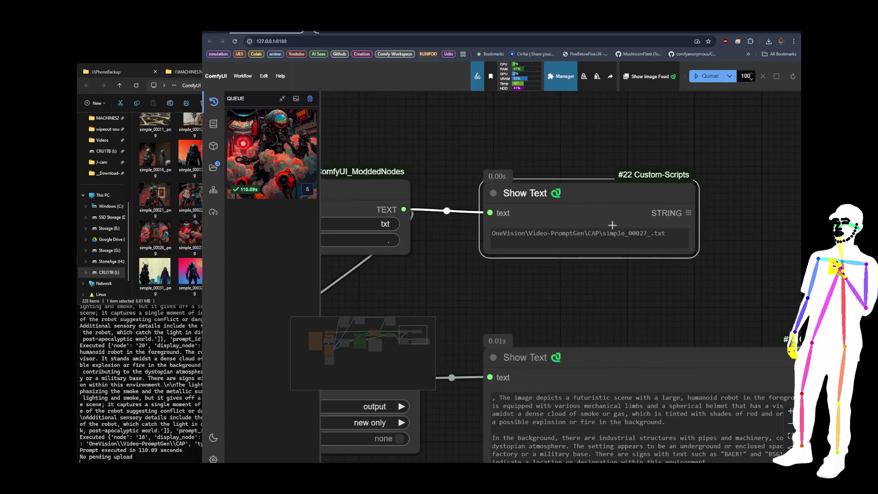
# Step: Enlarge the Show Text node holding the generated caption so that its full text fits
pyautogui.scroll(-5, 577, 156)
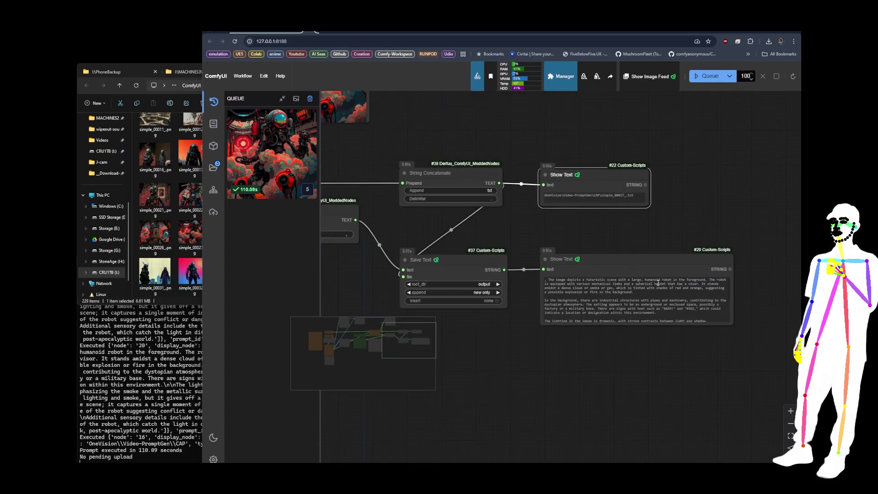
pyautogui.moveTo(731, 321); pyautogui.dragTo(738, 390)
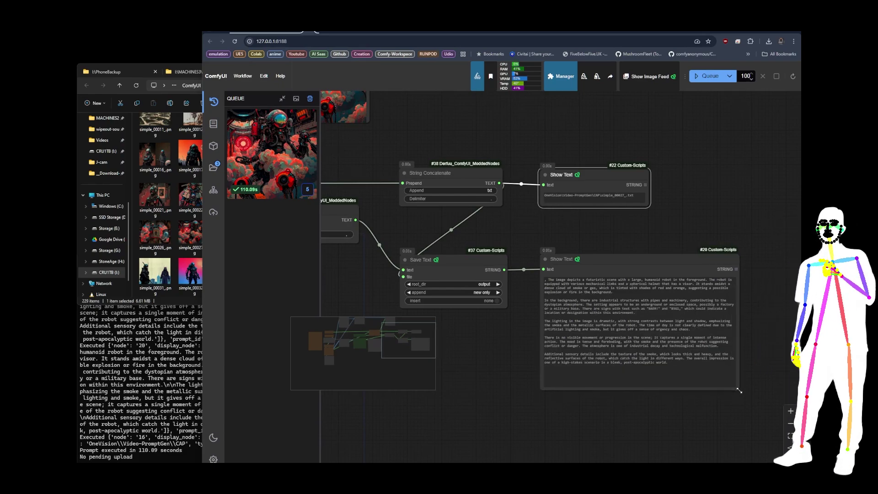
pyautogui.scroll(-5, 648, 235)
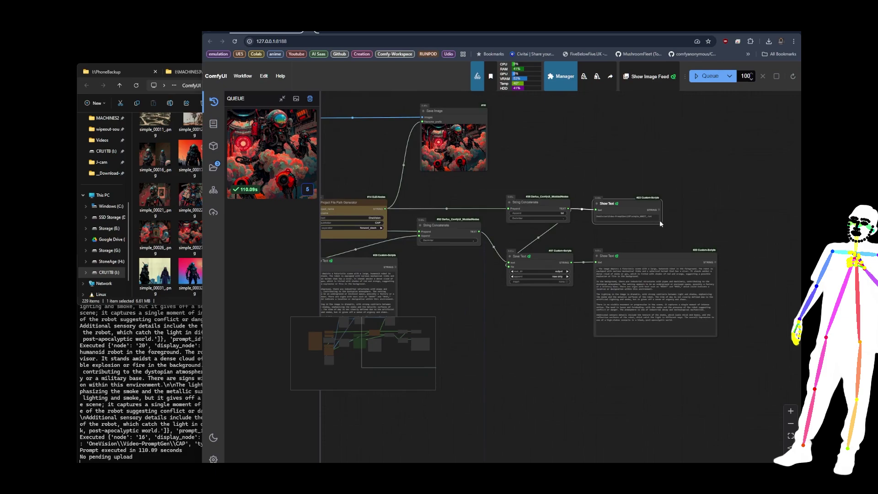
# Step: Switch to Hailuo AI, highlight the prompt of the memory chip vendor video, and return to the list of own videos
pyautogui.moveTo(719, 31)
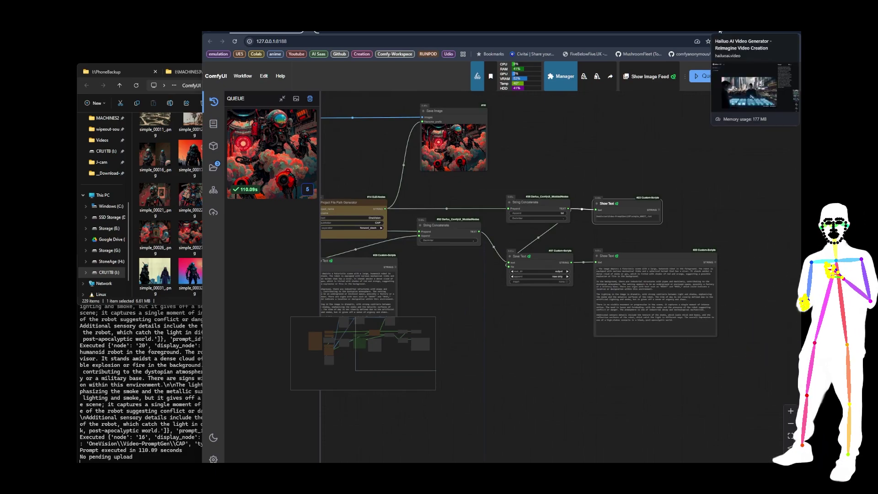
pyautogui.click(719, 31)
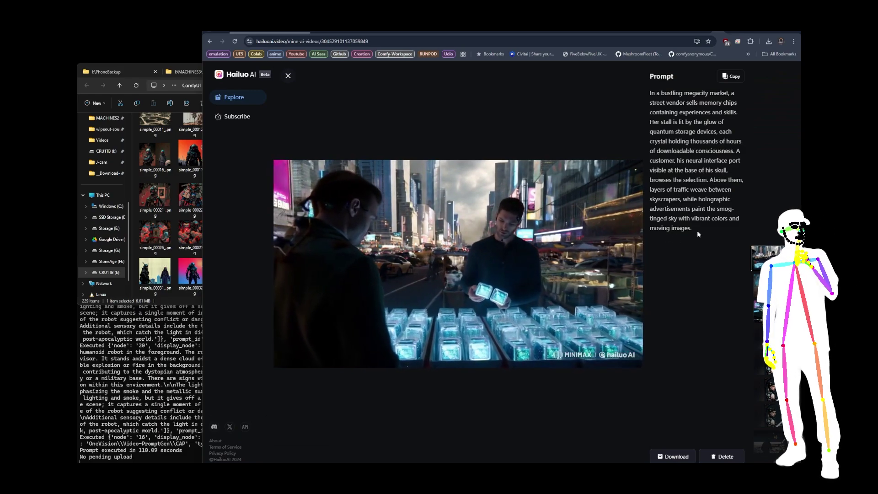
pyautogui.moveTo(696, 229); pyautogui.dragTo(648, 91)
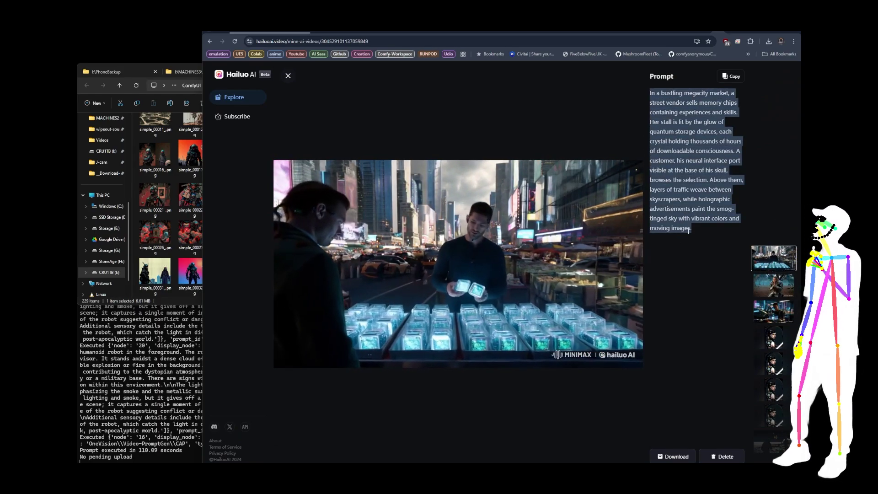
pyautogui.click(288, 75)
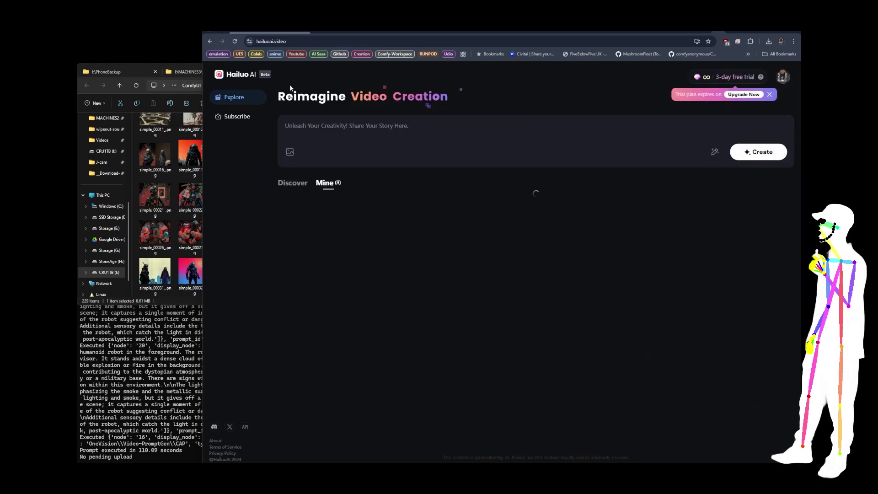
# Step: Open the neuro-architect video with the holographic city, highlight its prompt, and close the video
pyautogui.moveTo(698, 213)
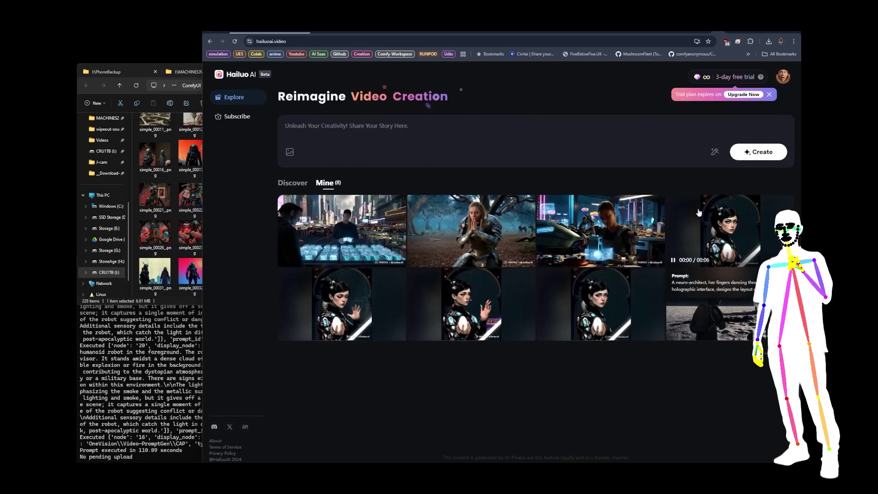
pyautogui.click(347, 300)
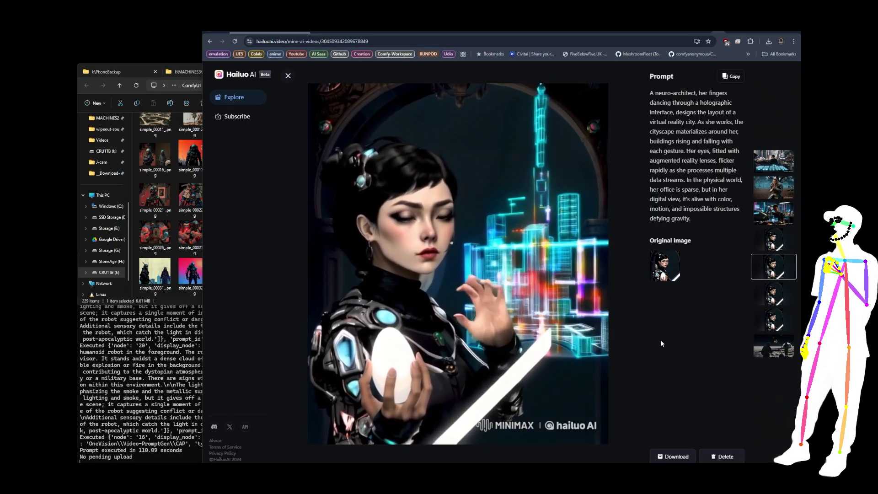
pyautogui.moveTo(695, 219); pyautogui.dragTo(650, 91)
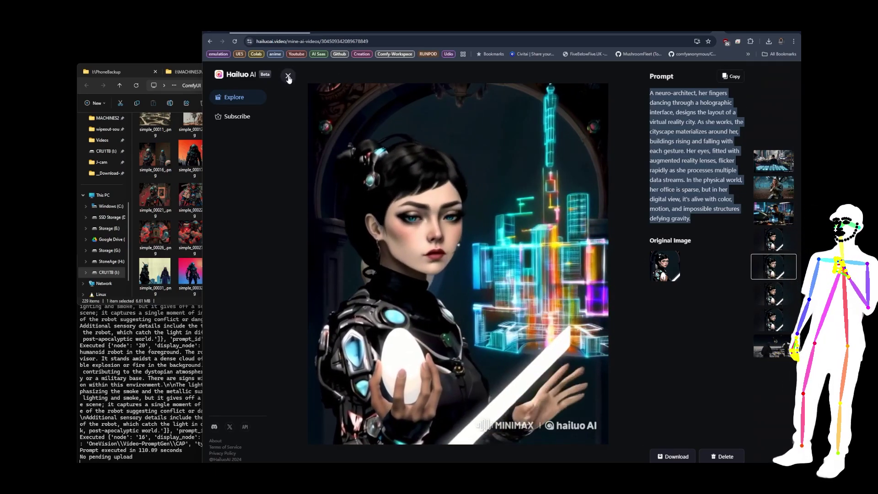
pyautogui.click(288, 77)
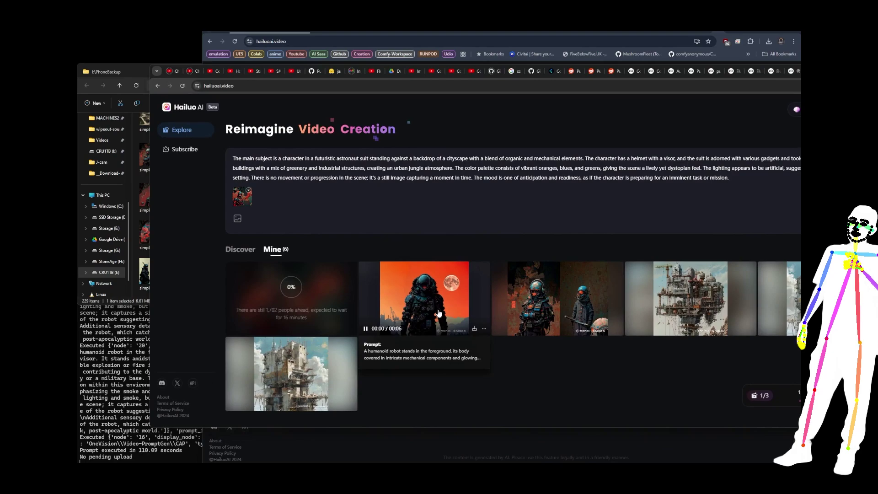
# Step: Open the humanoid robot video with the red sky and moon in the second Hailuo AI window and highlight its prompt
pyautogui.click(447, 308)
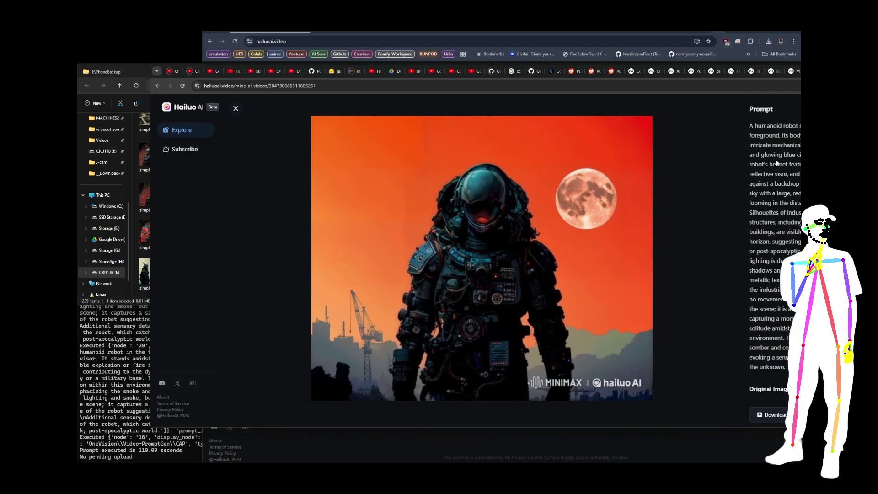
pyautogui.tripleClick(750, 129)
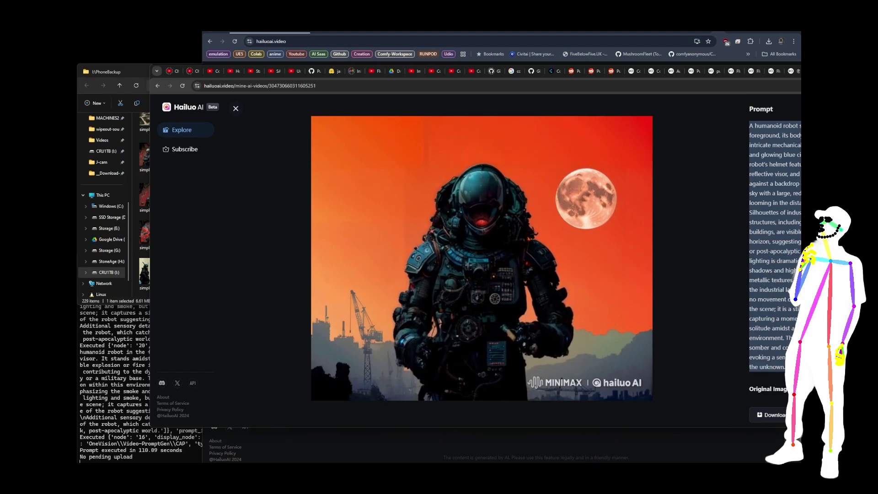
pyautogui.moveTo(580, 271)
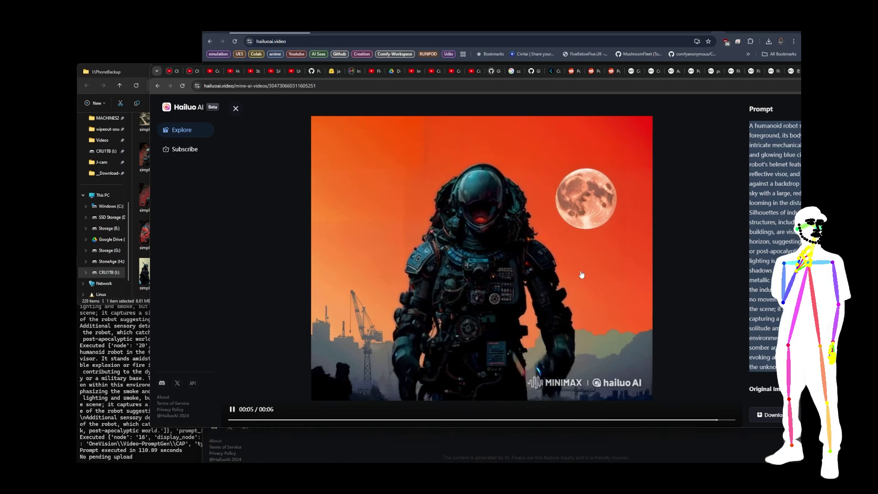
pyautogui.click(721, 246)
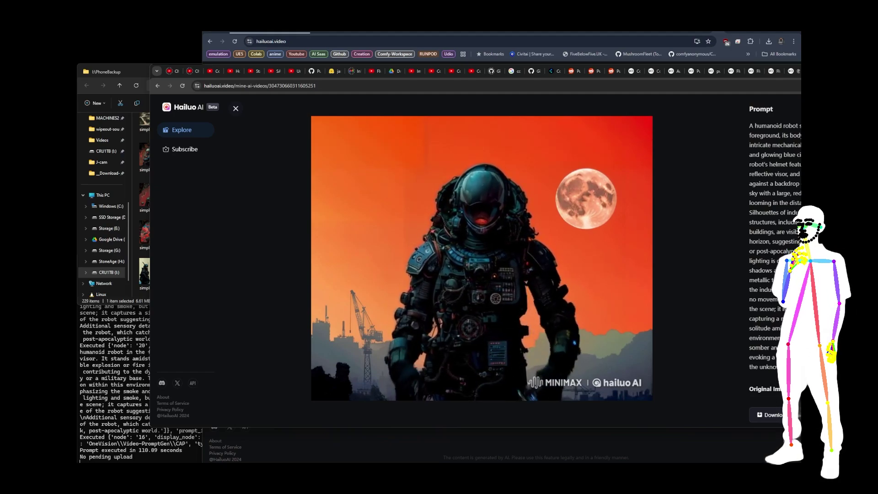
pyautogui.moveTo(787, 368); pyautogui.dragTo(751, 124)
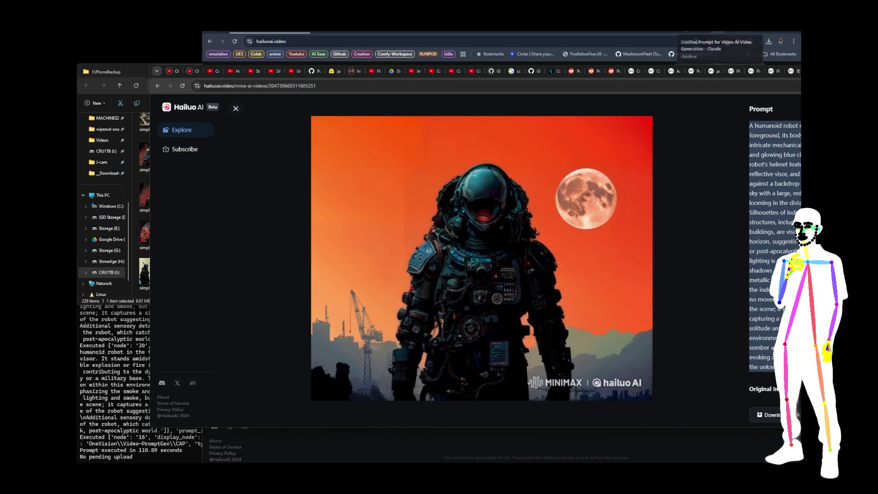
# Step: Switch to the Claude chat "Distilled Prompt for Vision AI Video Generation" and review the cogvideo attachment, requests and single-line prompt
pyautogui.click(685, 32)
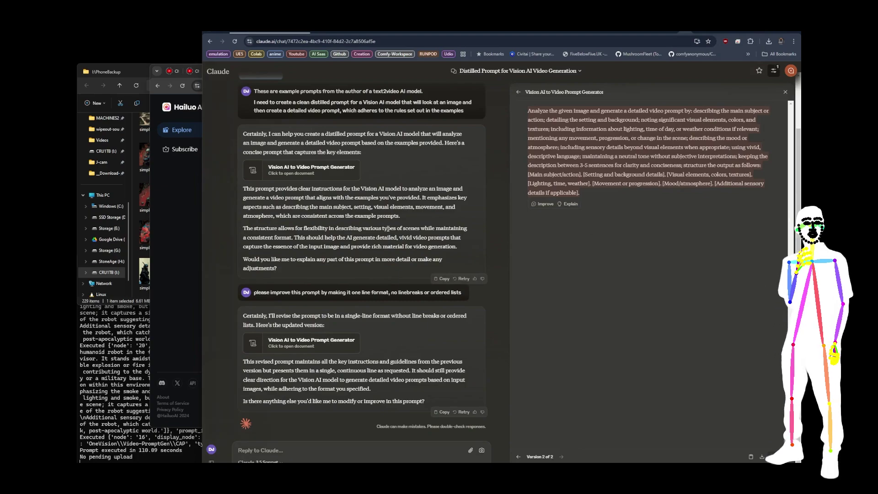
pyautogui.scroll(2, 393, 163)
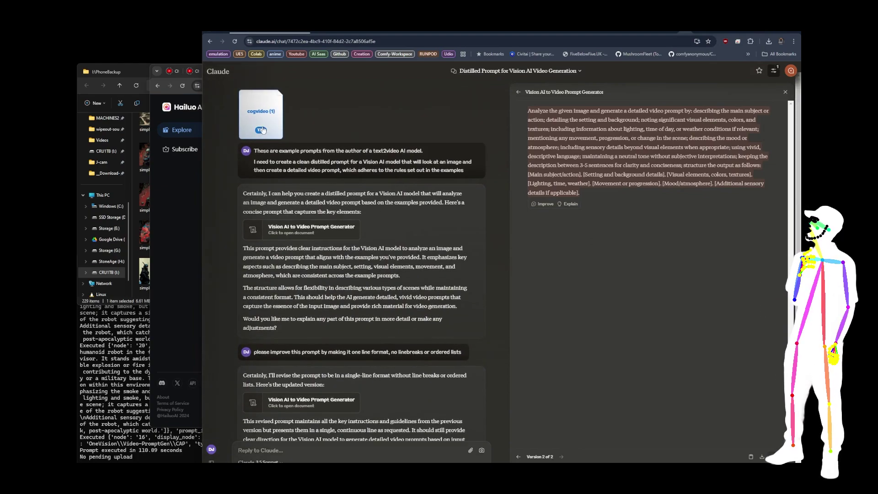
pyautogui.click(672, 32)
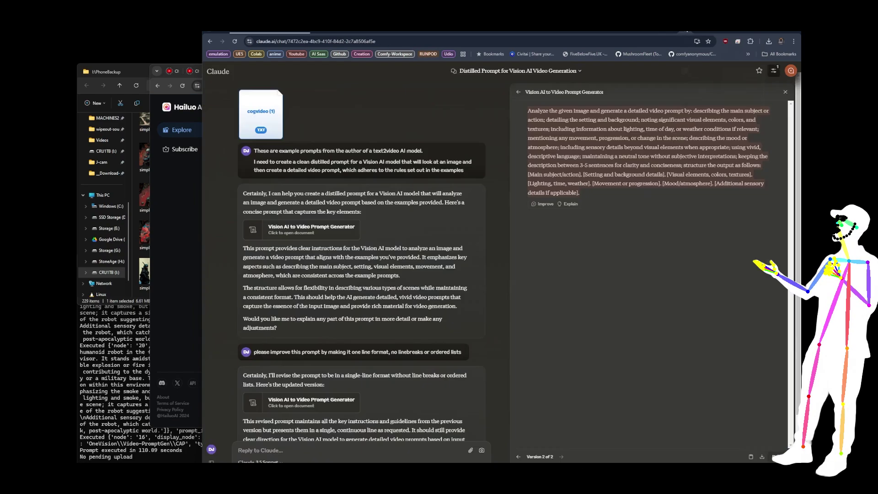
pyautogui.click(687, 32)
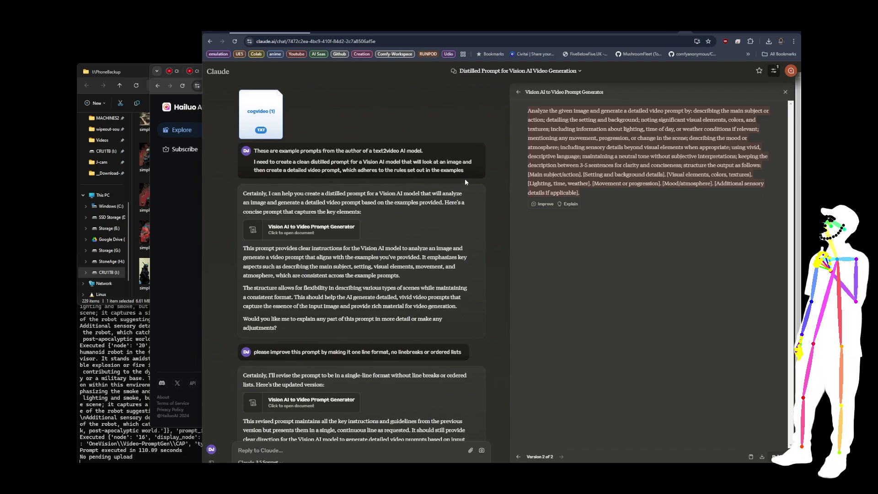
pyautogui.scroll(-1, 366, 293)
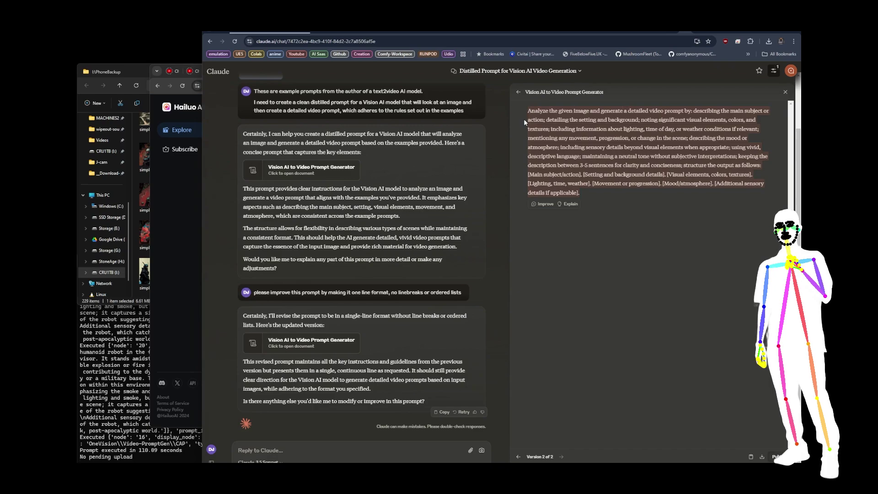
pyautogui.click(664, 209)
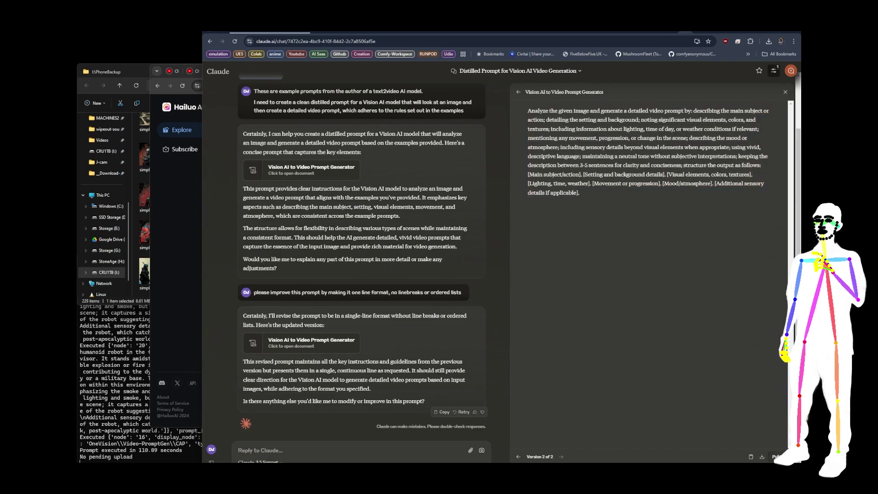
# Step: Return to the Hailuo AI window to watch the humanoid robot video, and switch back to the main browser window
pyautogui.hotkey('alt', 'Tab')
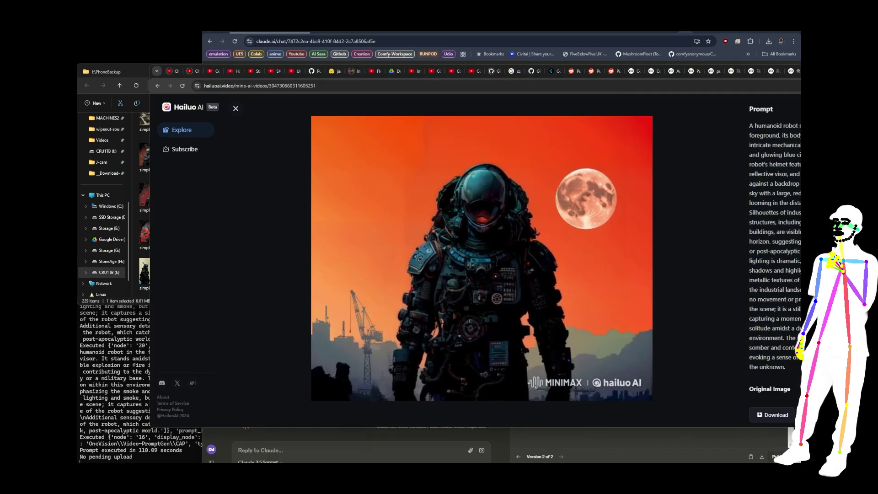
pyautogui.moveTo(370, 261)
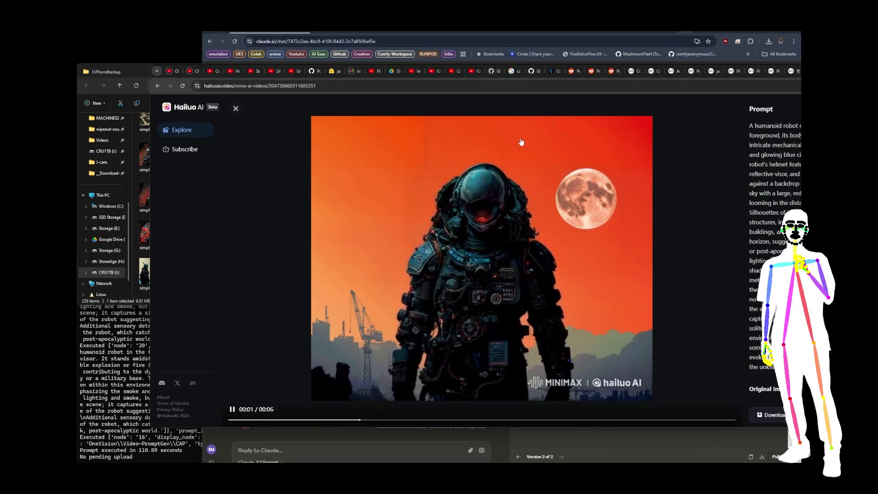
pyautogui.click(747, 31)
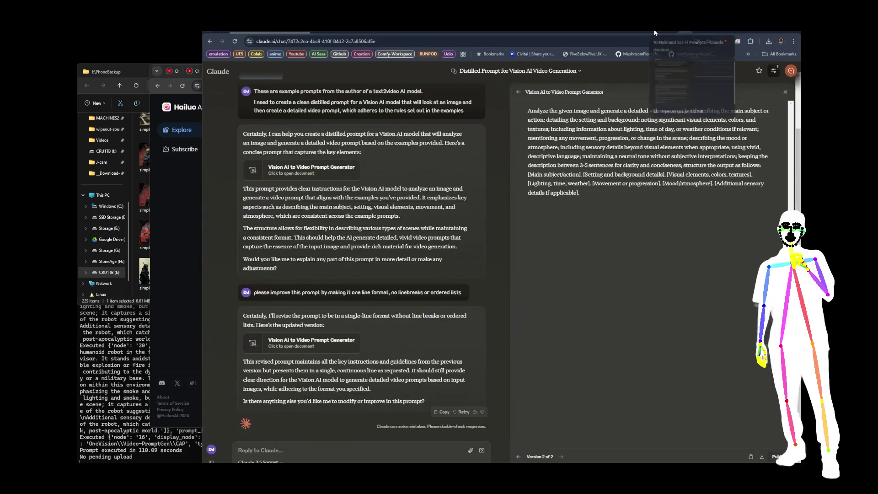
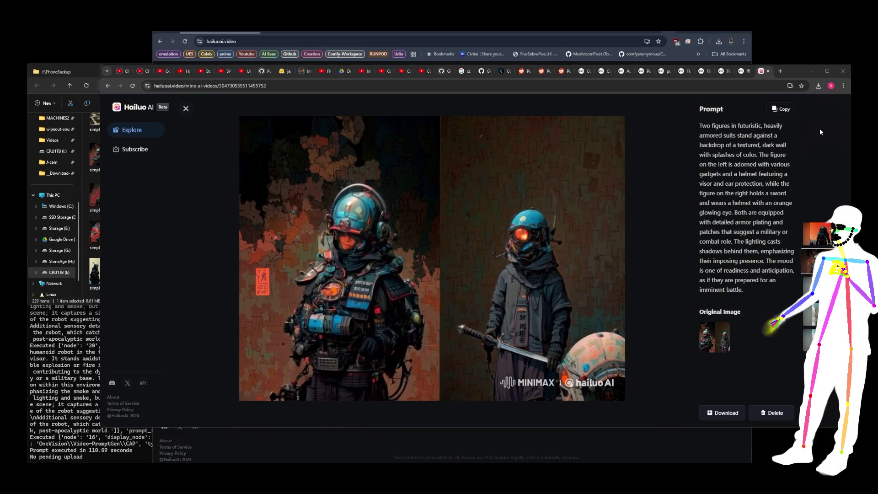
# Step: Switch back to ComfyUI and look over the entire OneVision Recaption workflow
pyautogui.moveTo(601, 142)
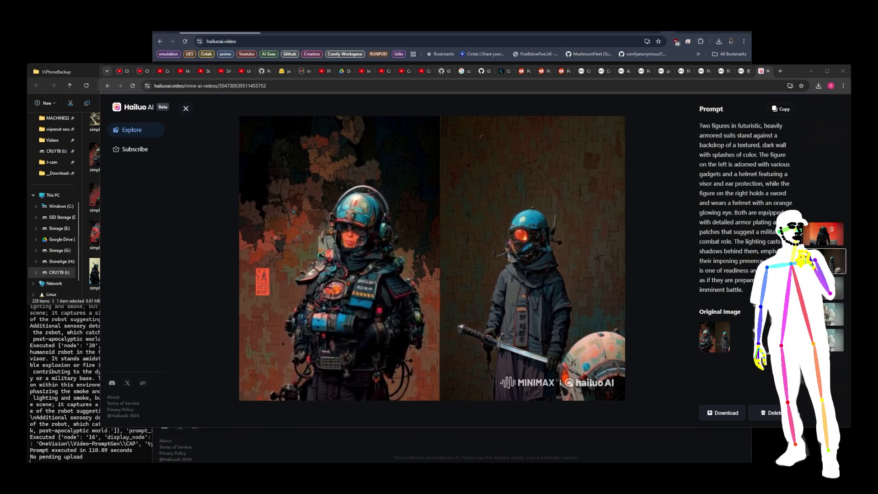
pyautogui.click(284, 33)
pyautogui.scroll(-3, 630, 177)
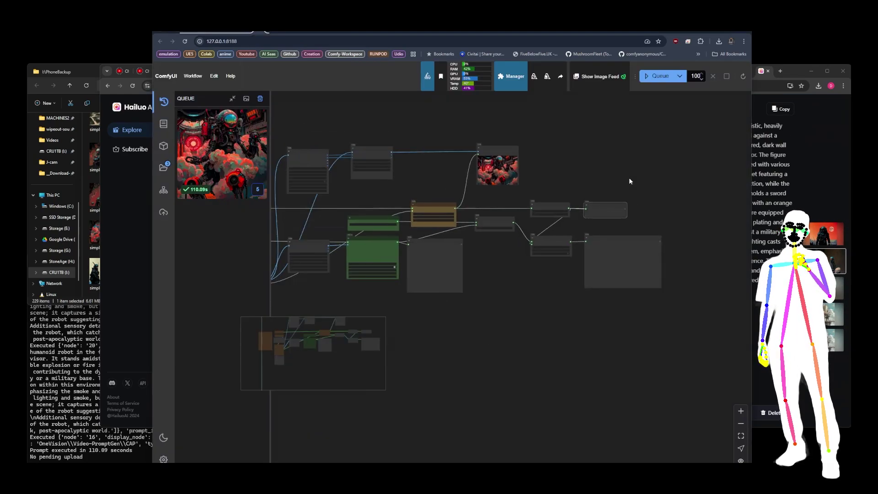
pyautogui.moveTo(629, 178); pyautogui.dragTo(718, 179)
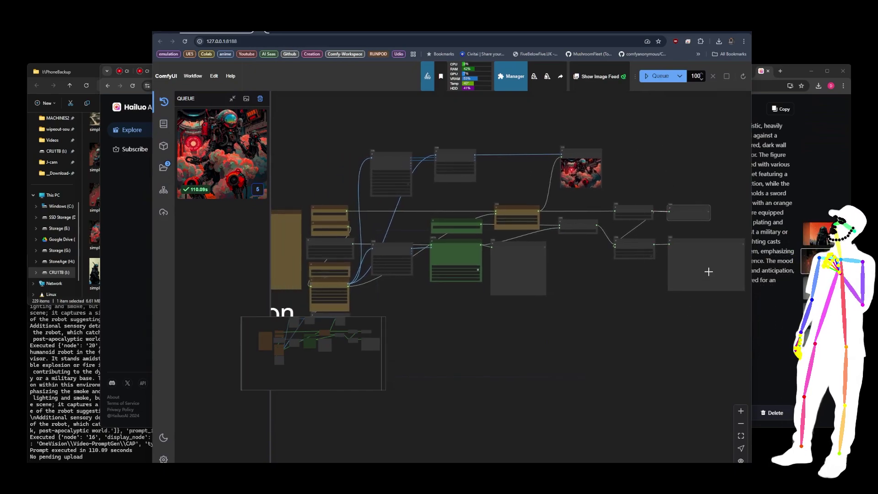
pyautogui.moveTo(225, 166)
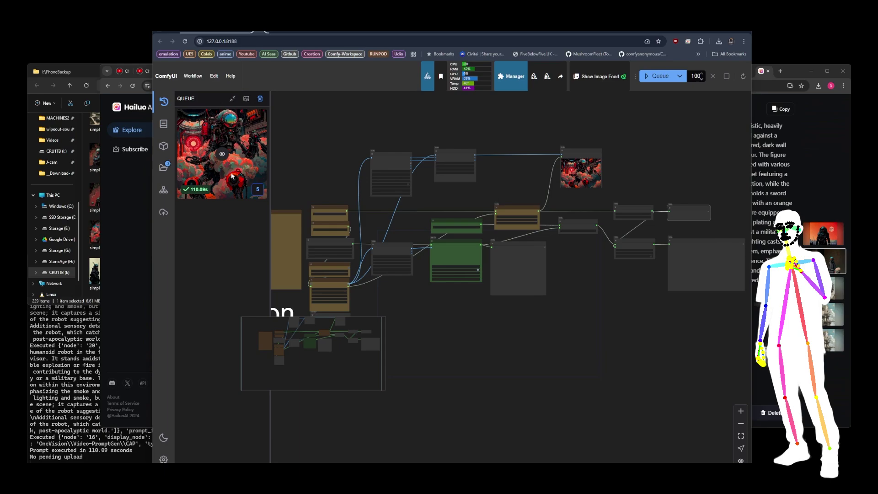
pyautogui.scroll(-2, 630, 311)
pyautogui.moveTo(629, 317); pyautogui.dragTo(647, 280)
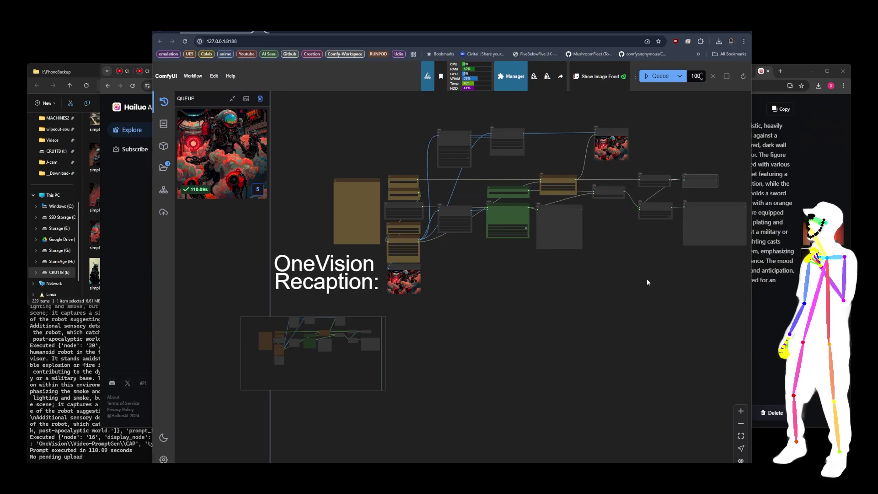
# Step: Inspect the instruction prompt and settings in the LLaVA-OneVision Run node and the caption beside it
pyautogui.scroll(7, 608, 108)
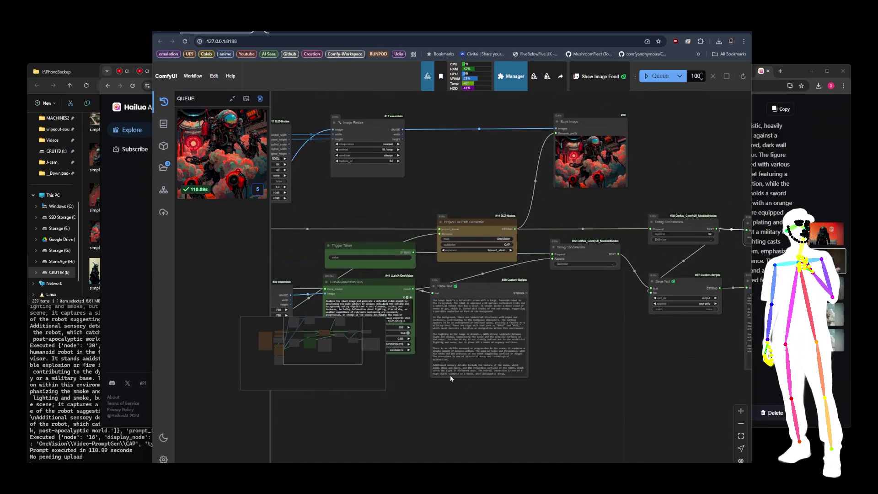
pyautogui.moveTo(496, 412); pyautogui.dragTo(599, 400)
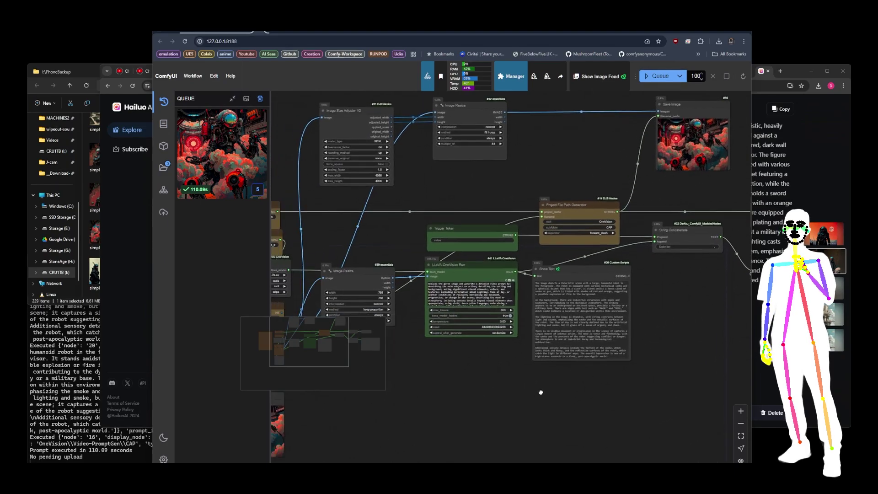
pyautogui.scroll(2, 460, 277)
pyautogui.scroll(3, 399, 281)
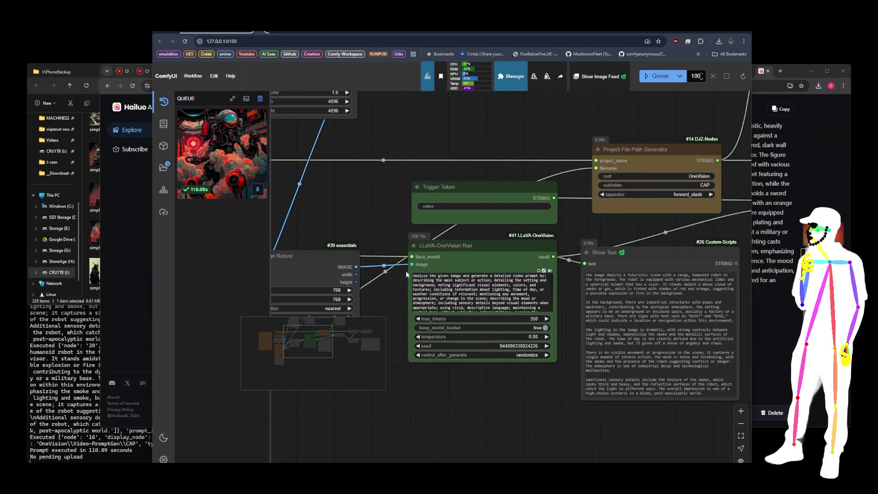
pyautogui.scroll(-5, 380, 218)
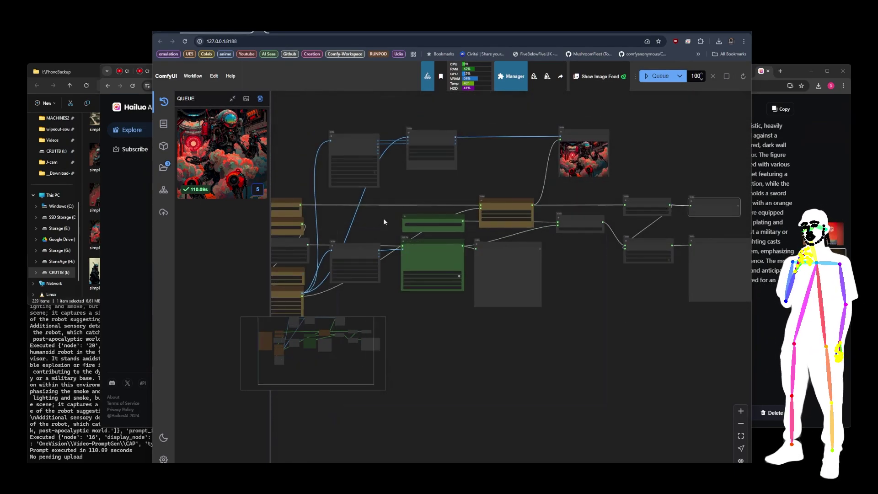
pyautogui.hscroll(5, 604, 171)
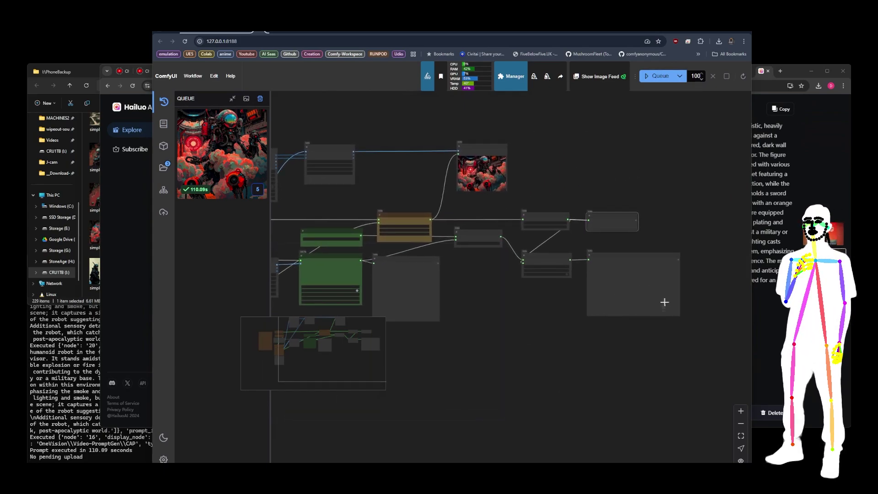
pyautogui.scroll(-5, 694, 173)
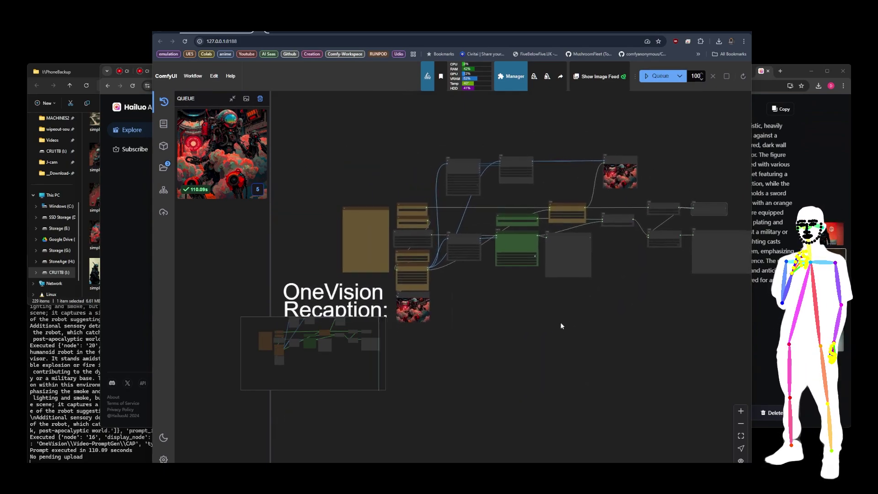
pyautogui.hscroll(-3, 506, 325)
pyautogui.scroll(-3, 610, 300)
pyautogui.hscroll(3, 610, 301)
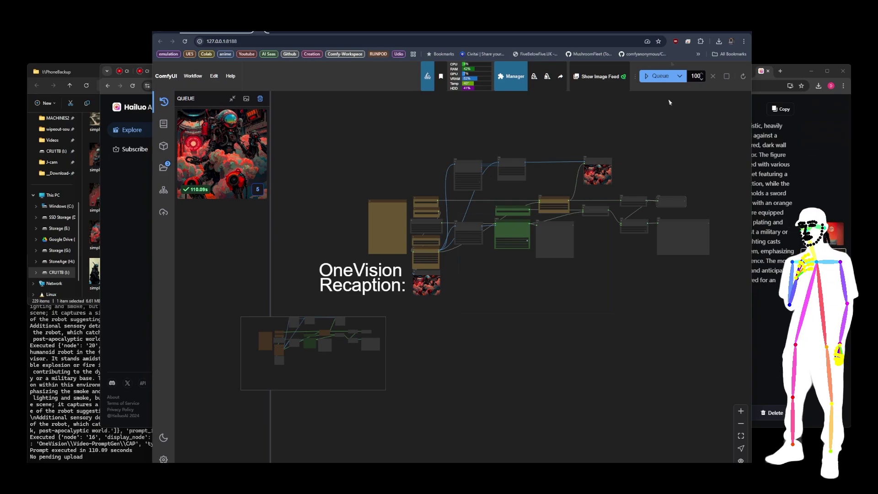
# Step: Switch to the Hailuo AI window and close the video of the two armored figures to return to the list of own videos
pyautogui.click(670, 32)
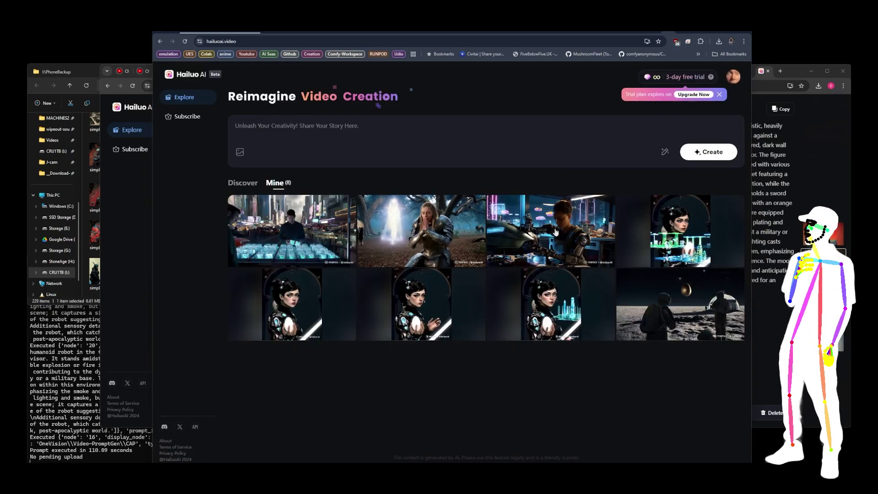
pyautogui.click(767, 96)
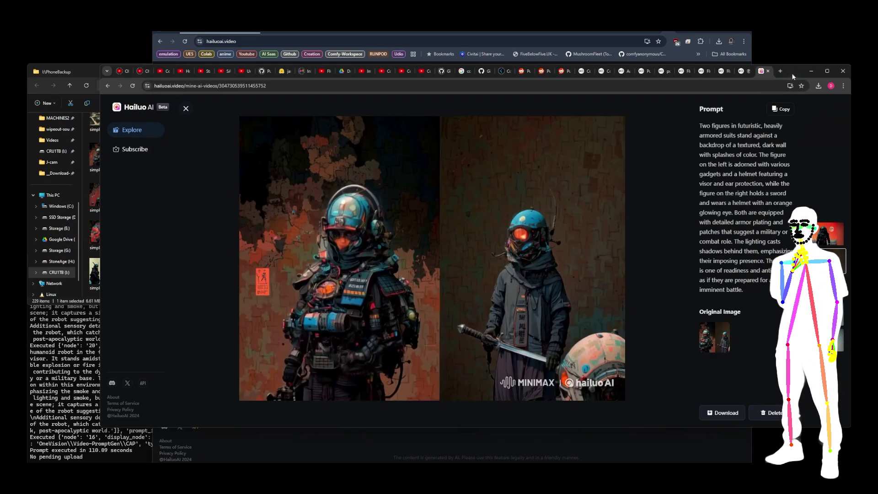
pyautogui.click(186, 109)
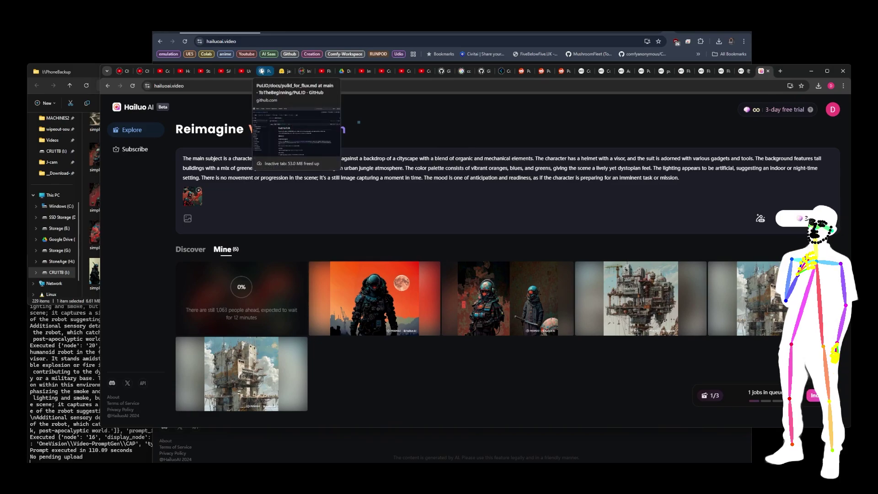
# Step: Switch to GitHub and browse from the repository owner's profile to the Foda_Flux folder in the DJZ-Workflows repository
pyautogui.hotkey('alt', 'Tab')
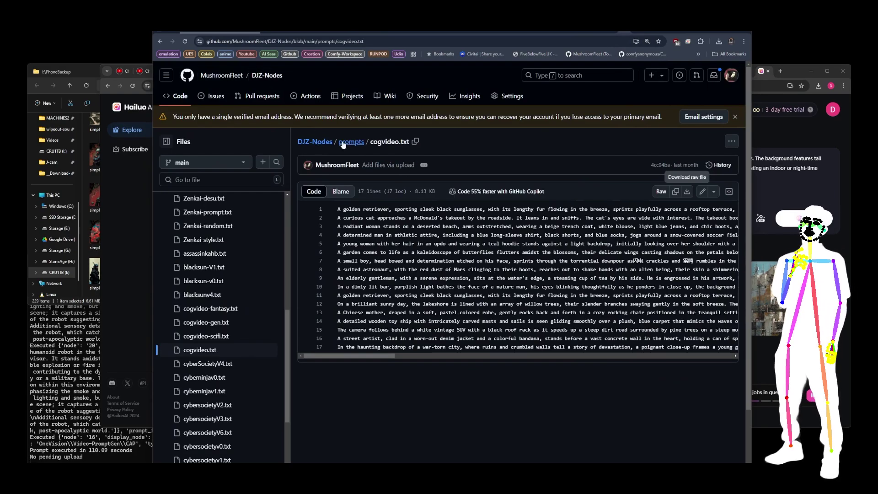
pyautogui.click(230, 75)
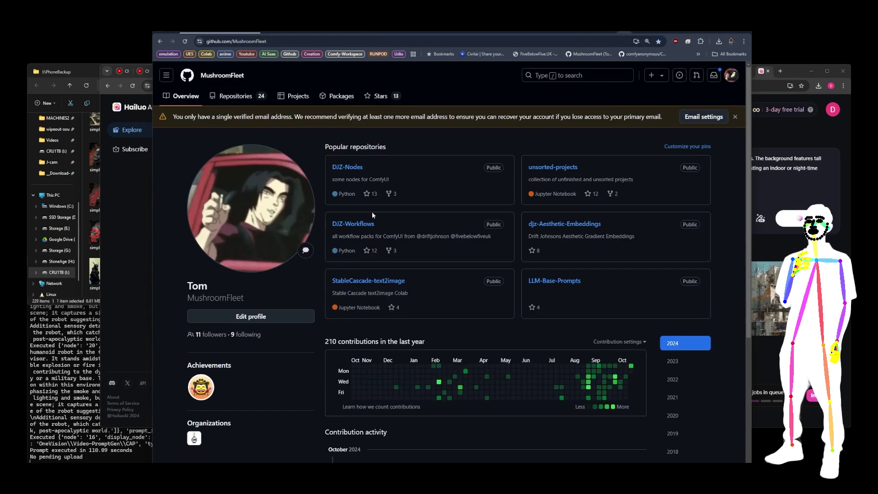
pyautogui.click(360, 227)
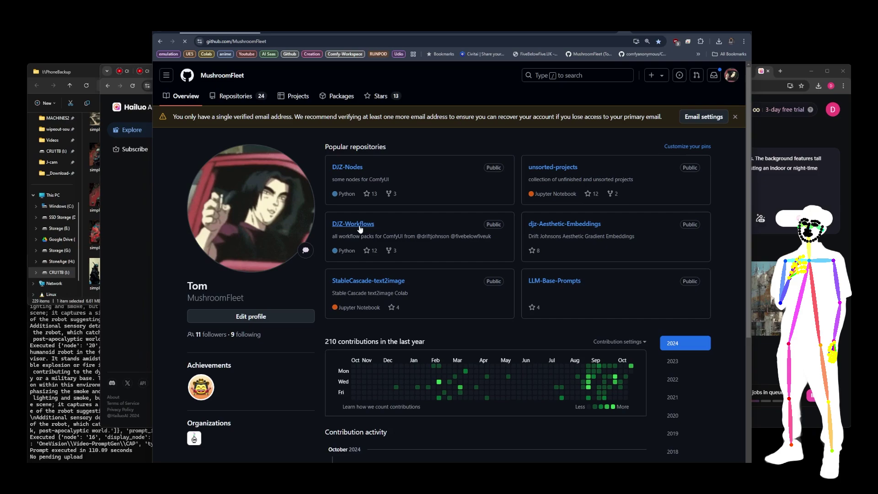
pyautogui.scroll(-2, 361, 215)
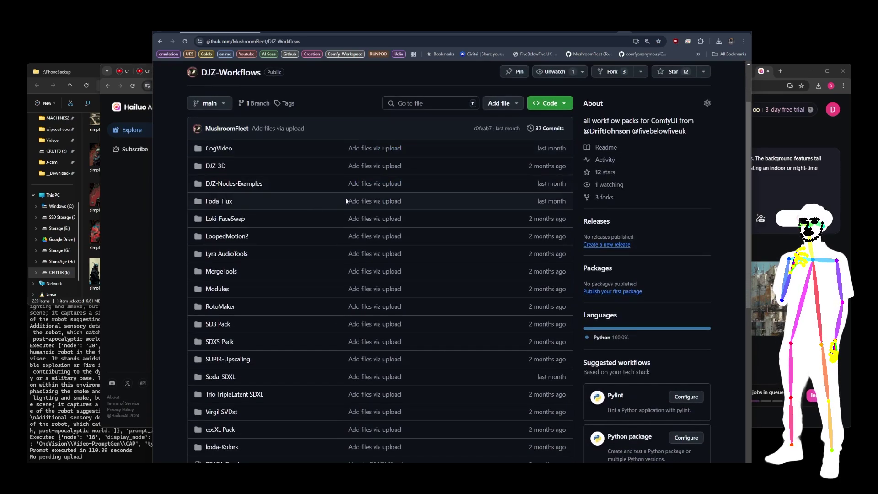
pyautogui.click(217, 202)
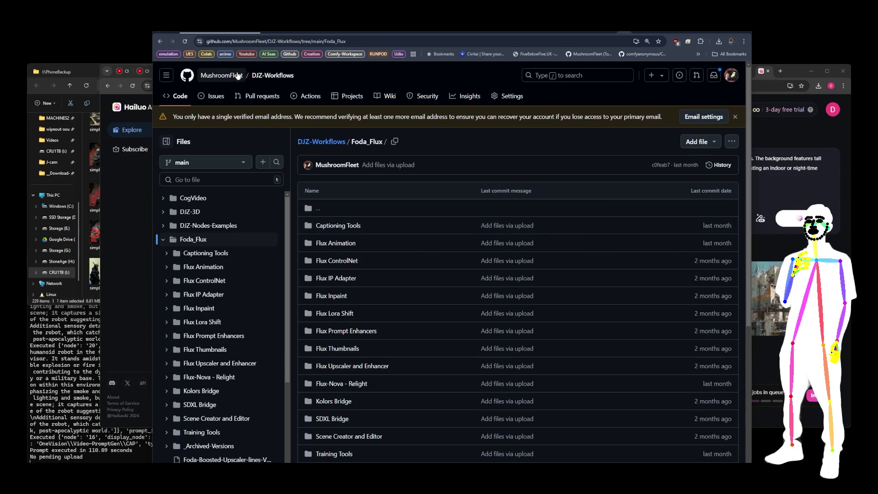
# Step: Open the LLM-Base-Prompts repository from the owner's full repository list and read its README
pyautogui.click(221, 76)
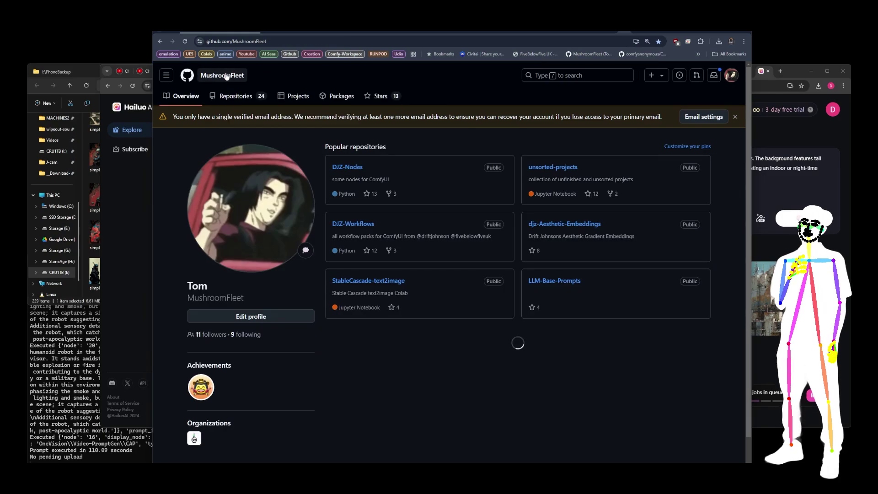
pyautogui.click(236, 102)
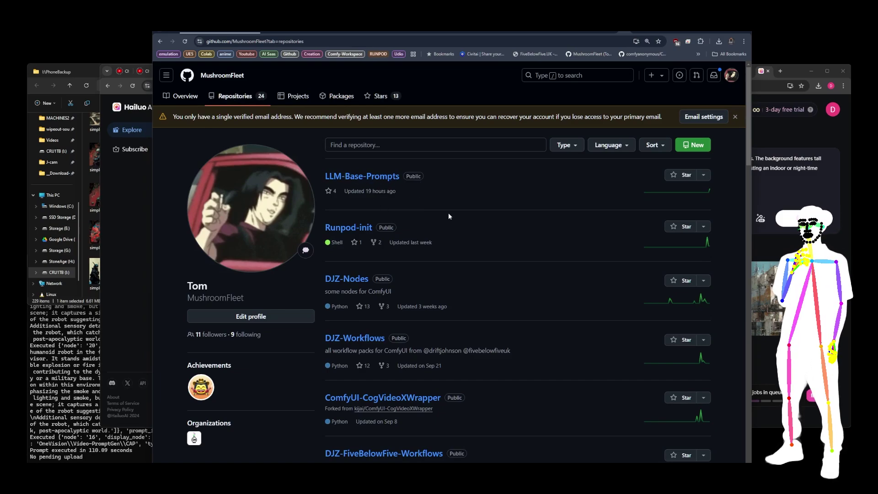
pyautogui.click(374, 179)
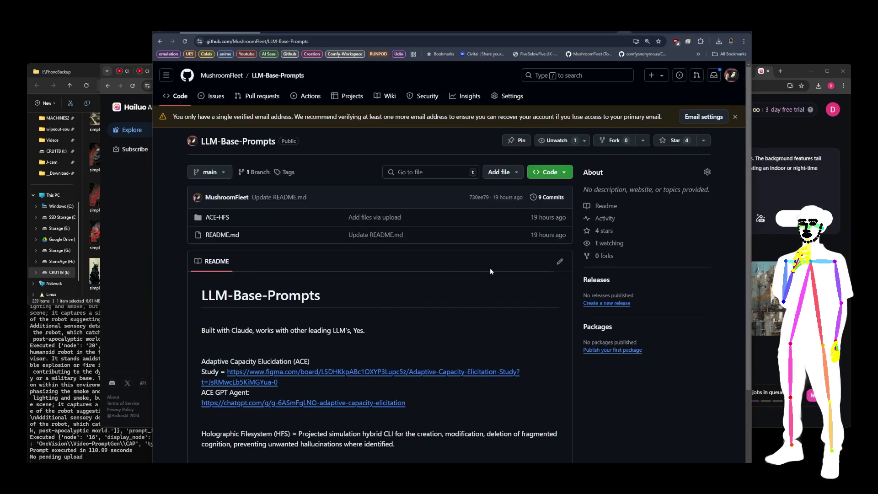
pyautogui.scroll(-2, 368, 145)
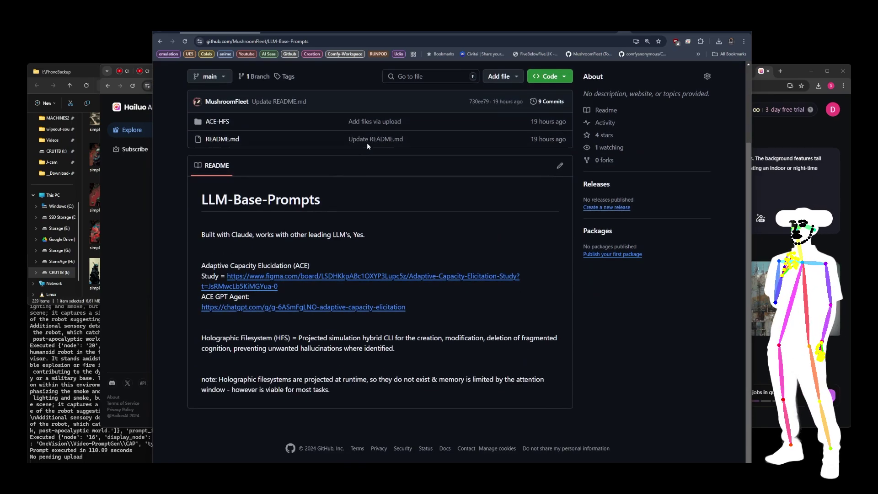